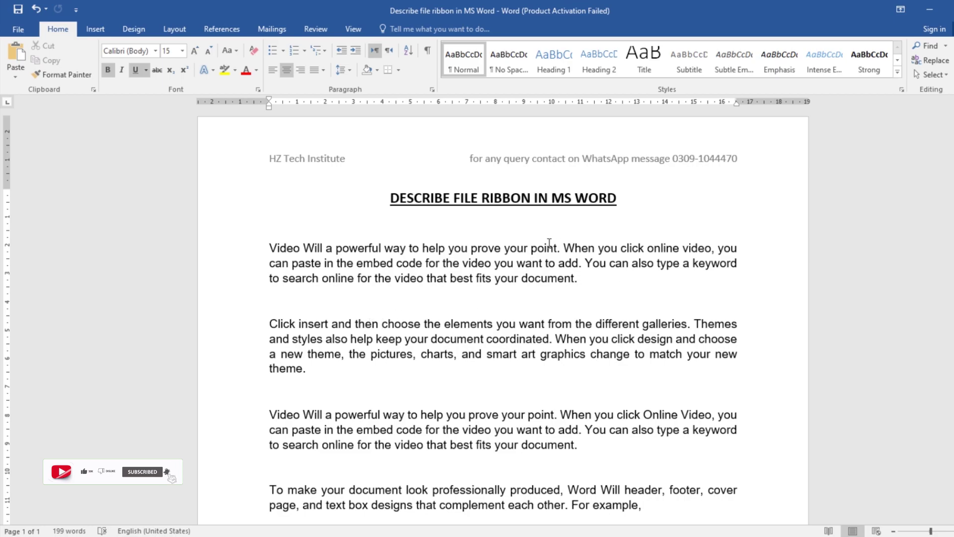
pyautogui.moveTo(390, 202); pyautogui.dragTo(575, 202)
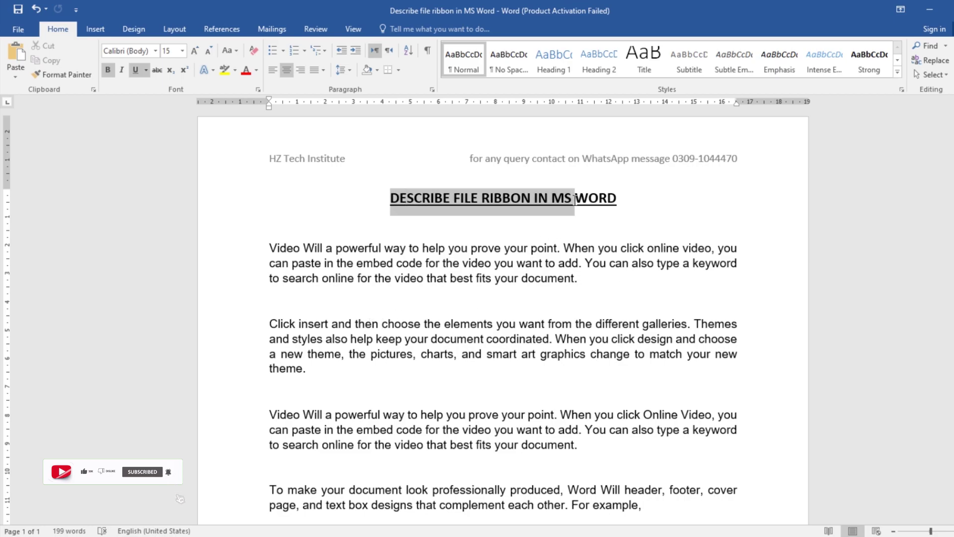
pyautogui.click(414, 199)
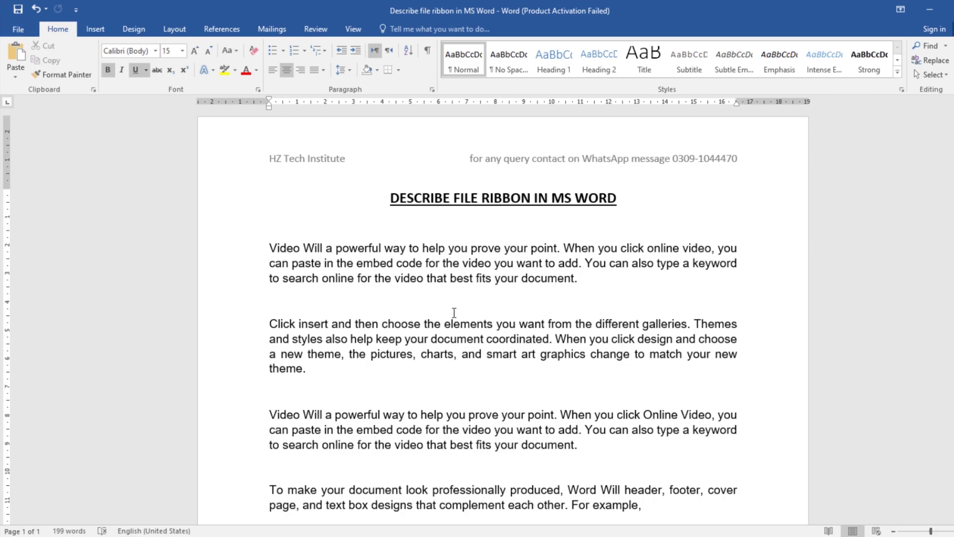
pyautogui.moveTo(280, 246); pyautogui.dragTo(367, 280)
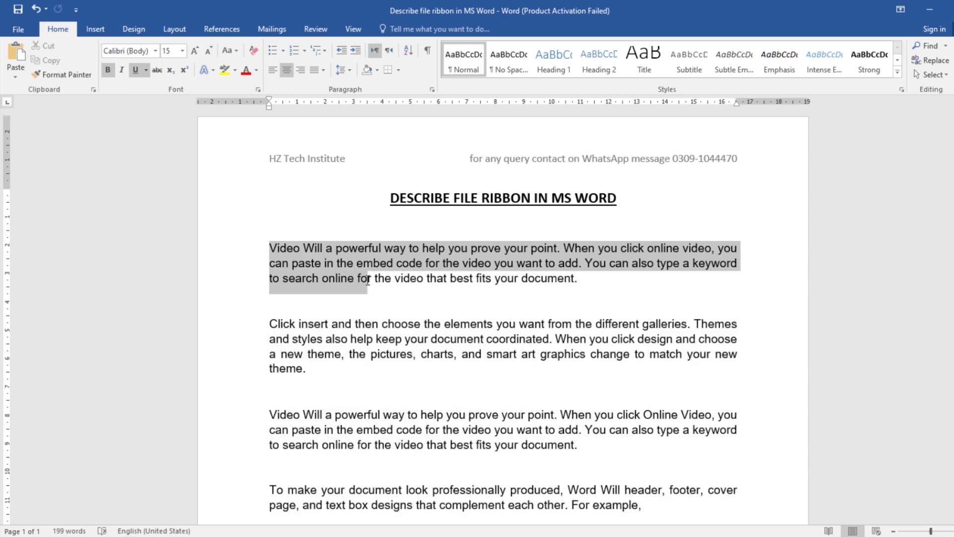
pyautogui.click(367, 280)
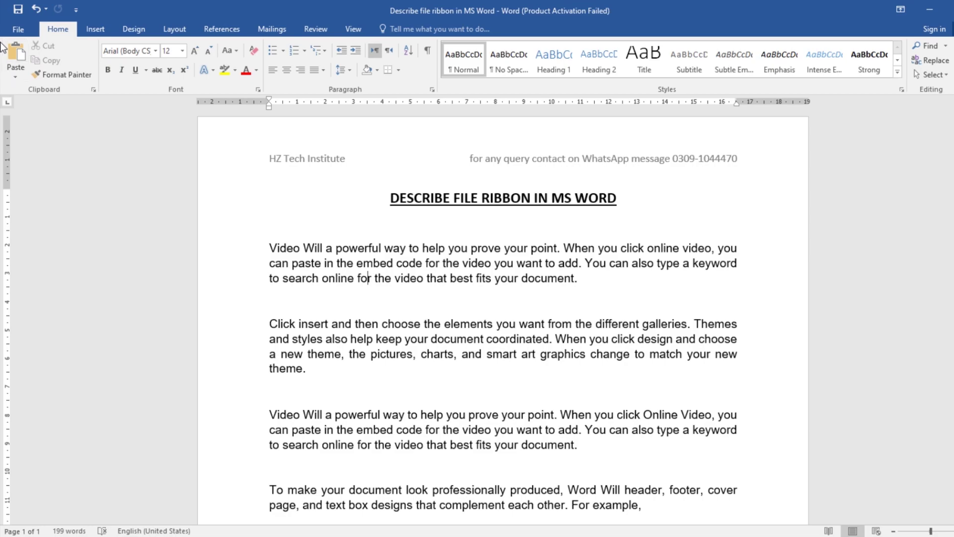
# Step: Examine the document's Info page and the available Protect Document options
pyautogui.click(15, 31)
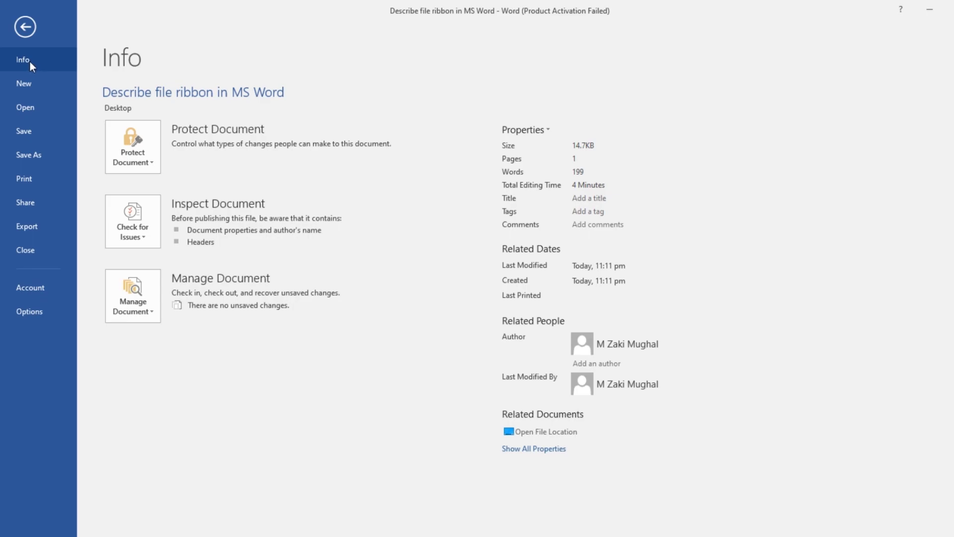
pyautogui.click(150, 159)
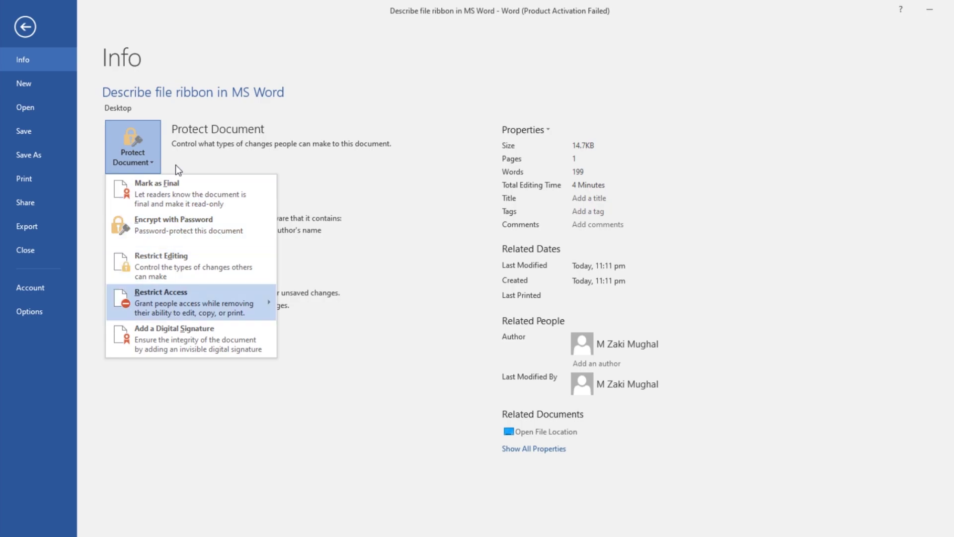
pyautogui.click(194, 155)
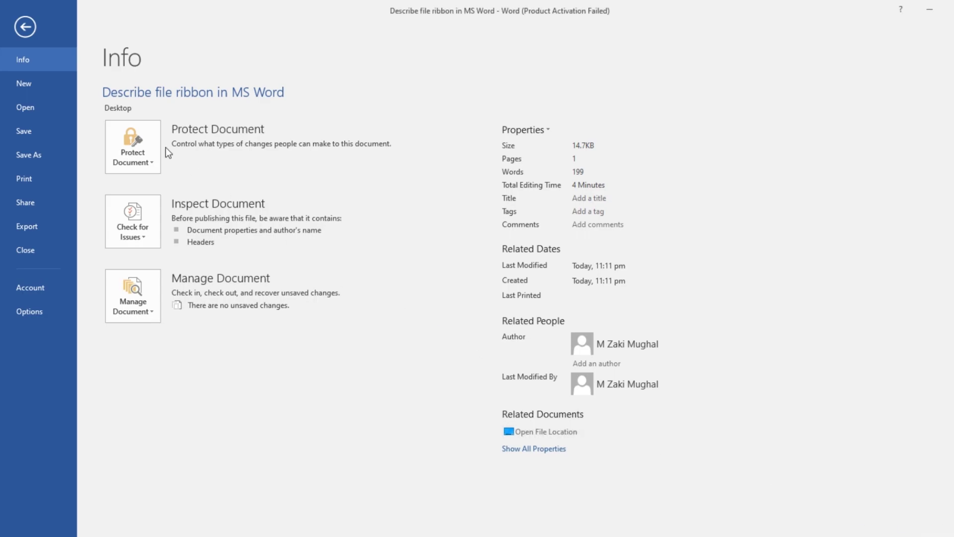
# Step: Browse the new-document templates, create a document from the Chronological letter template, and close it again
pyautogui.click(25, 83)
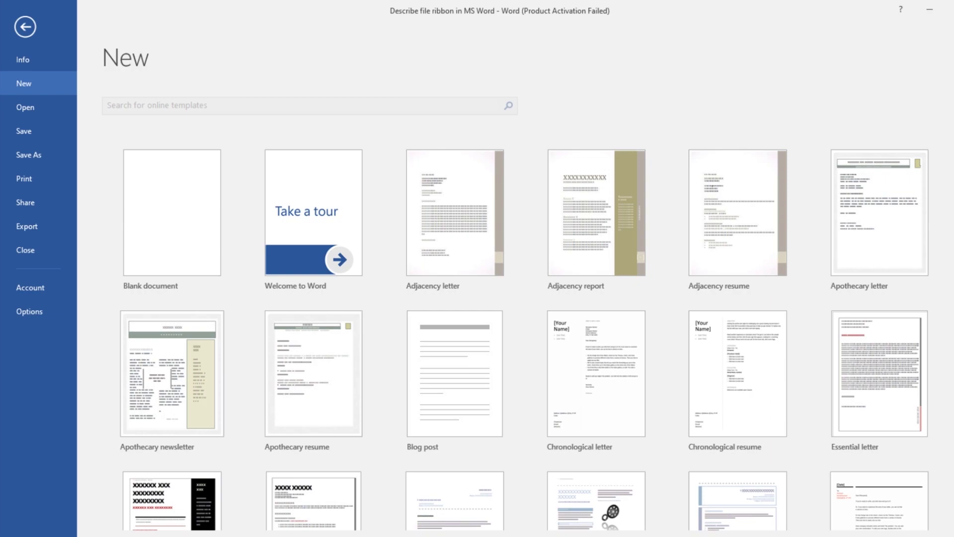
pyautogui.scroll(-3, 522, 338)
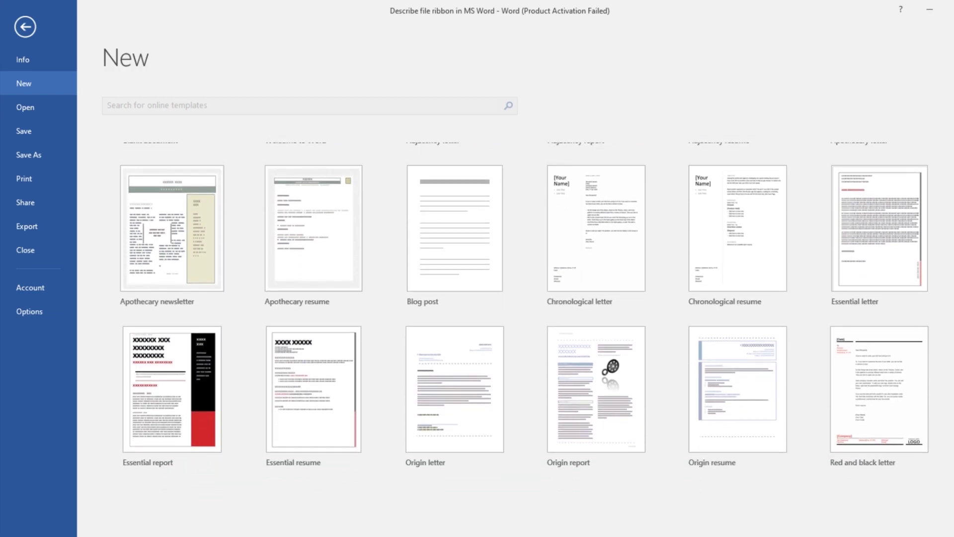
pyautogui.scroll(-3, 522, 338)
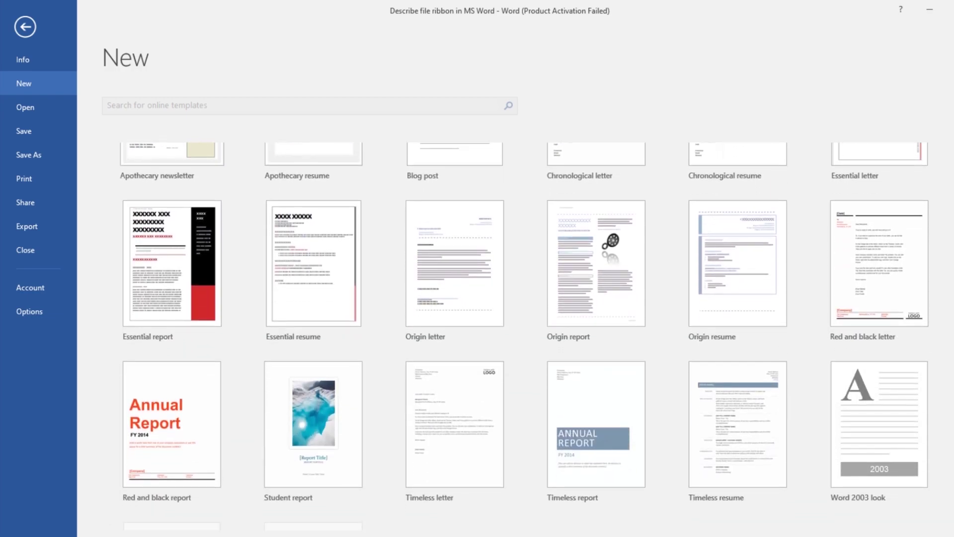
pyautogui.scroll(-3, 522, 337)
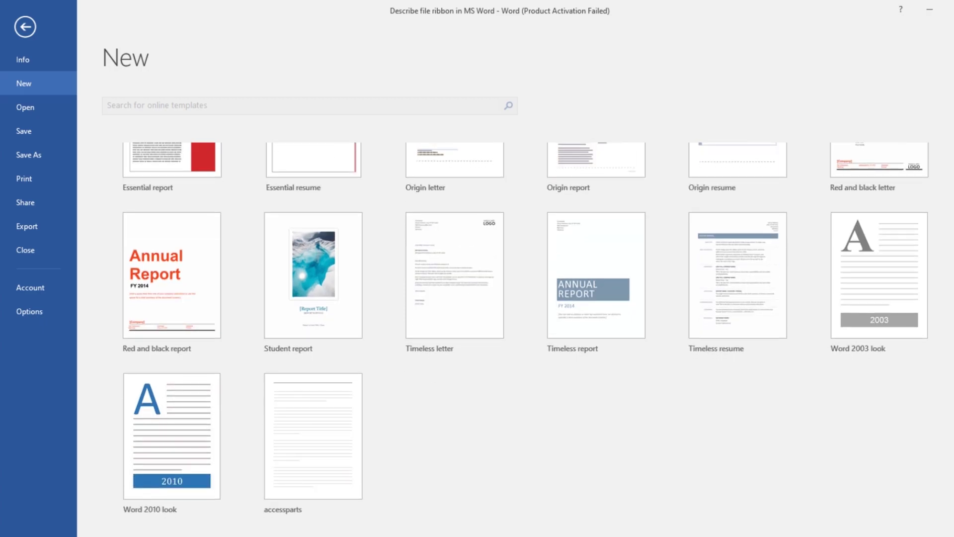
pyautogui.scroll(3, 522, 338)
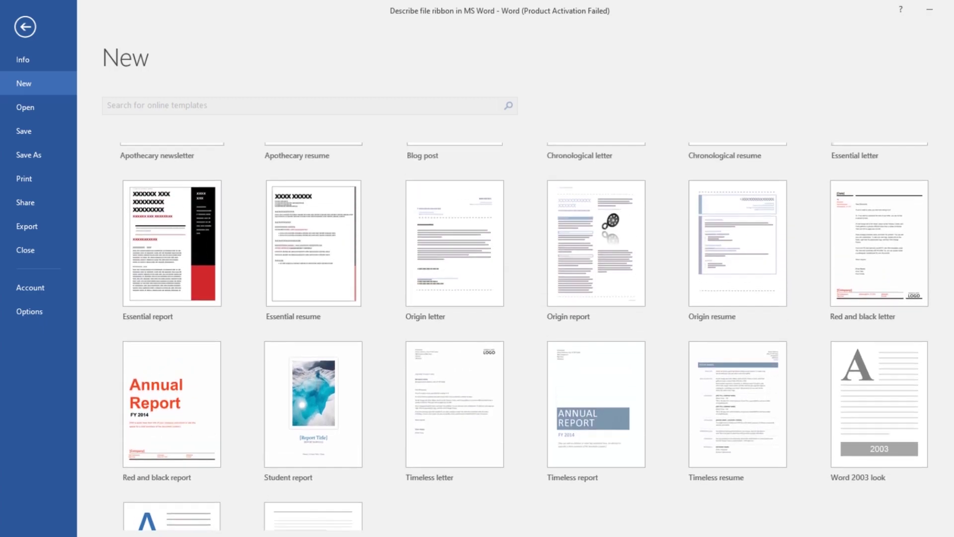
pyautogui.scroll(6, 545, 351)
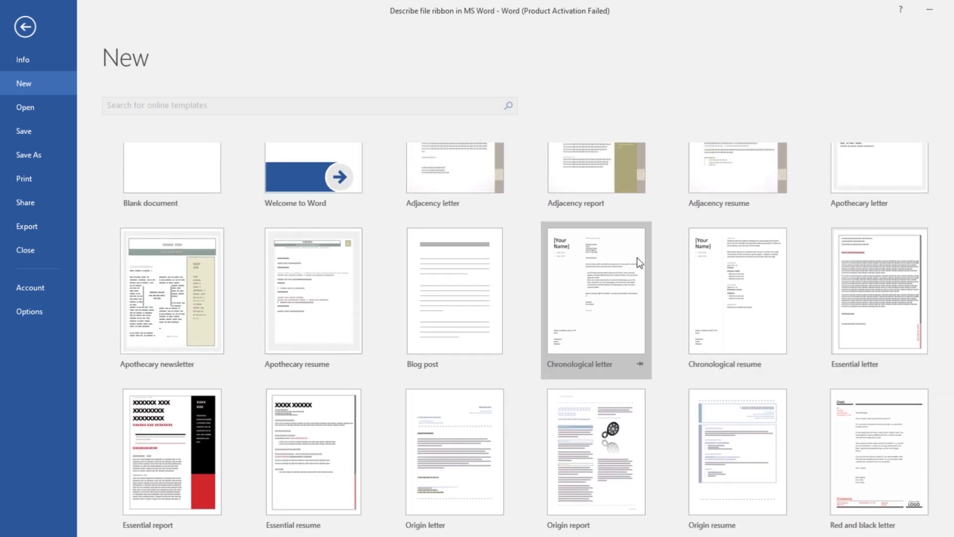
pyautogui.click(626, 265)
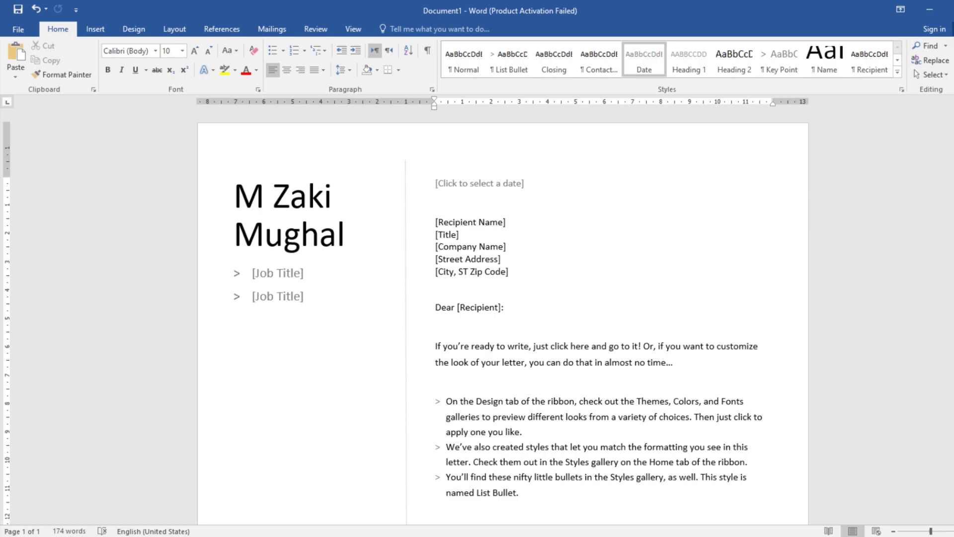
pyautogui.hotkey('alt', 'F4')
pyautogui.click(501, 299)
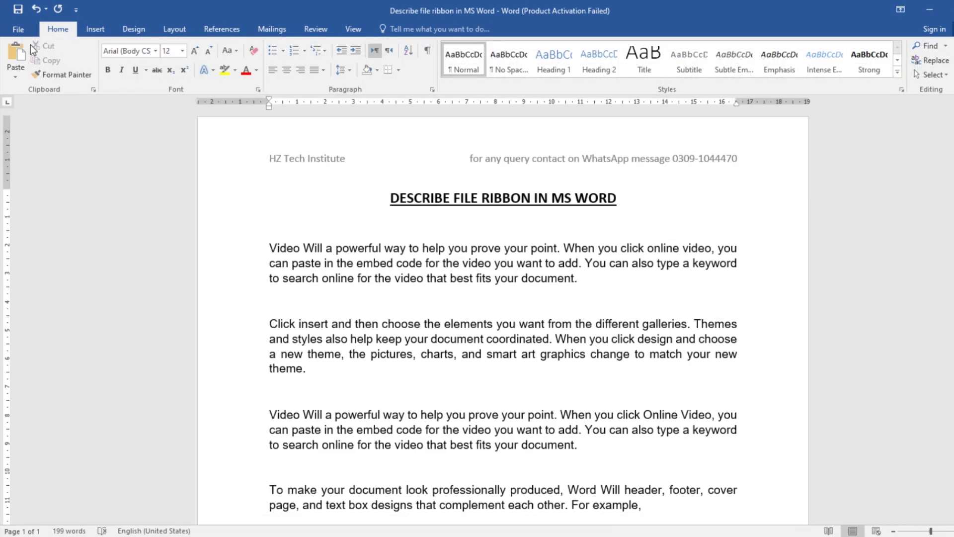
# Step: Create a new blank document and switch back to the Describe file ribbon in MS Word document
pyautogui.click(22, 31)
pyautogui.click(33, 87)
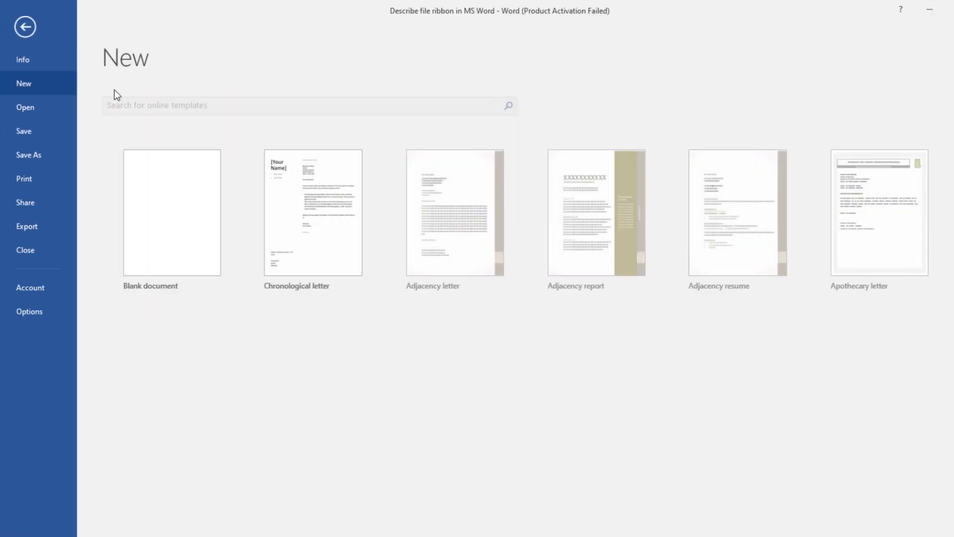
pyautogui.click(185, 188)
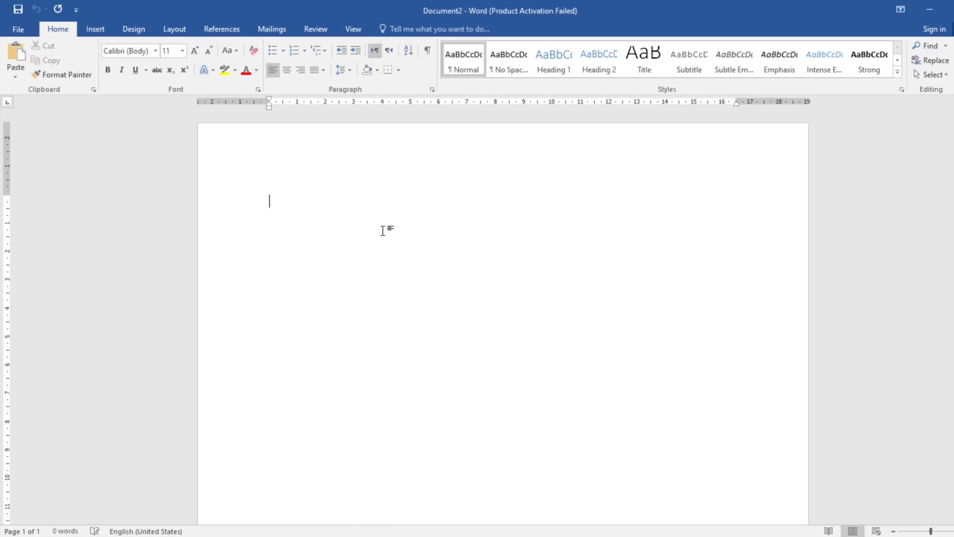
pyautogui.moveTo(324, 533)
pyautogui.hotkey('alt', 'Tab')
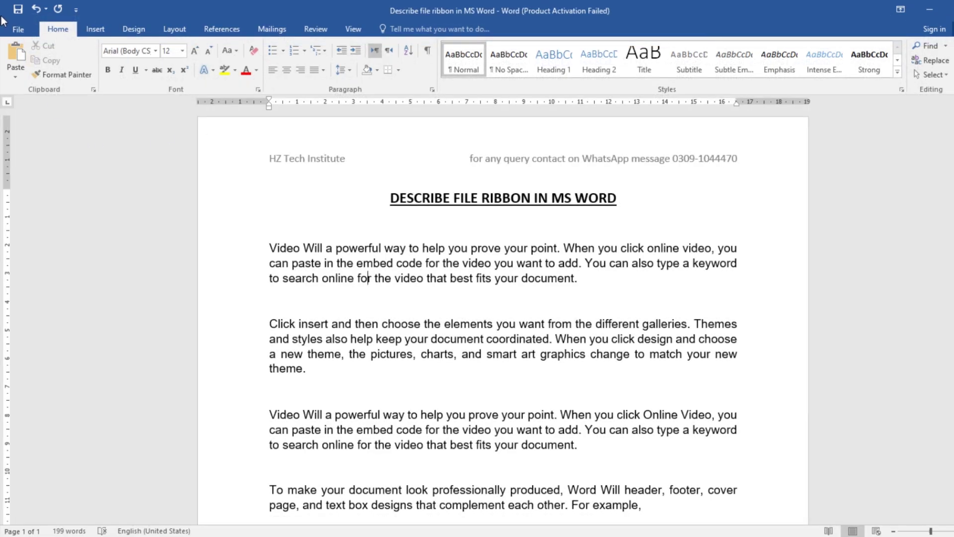
# Step: Examine the locations for opening files: recent documents, OneDrive, This PC and its Documents folder
pyautogui.click(15, 30)
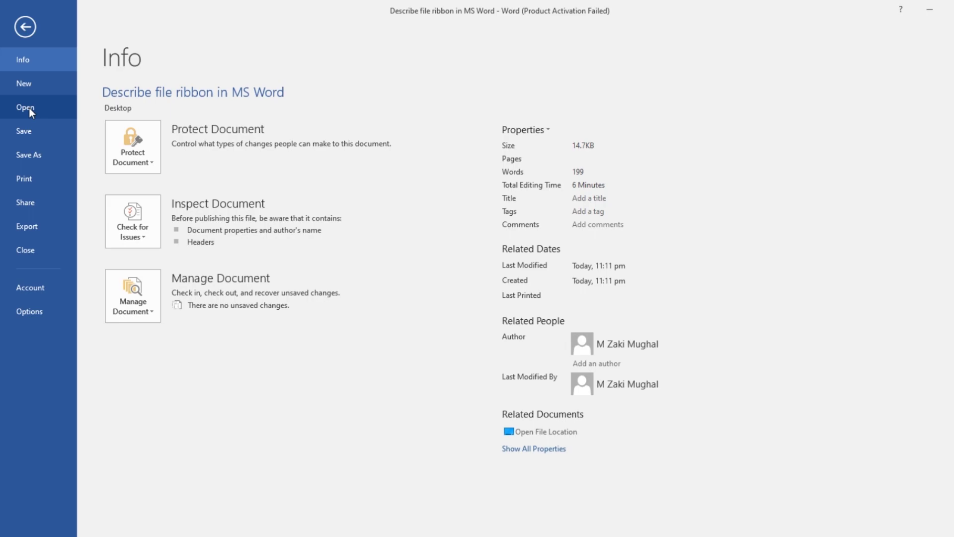
pyautogui.click(30, 108)
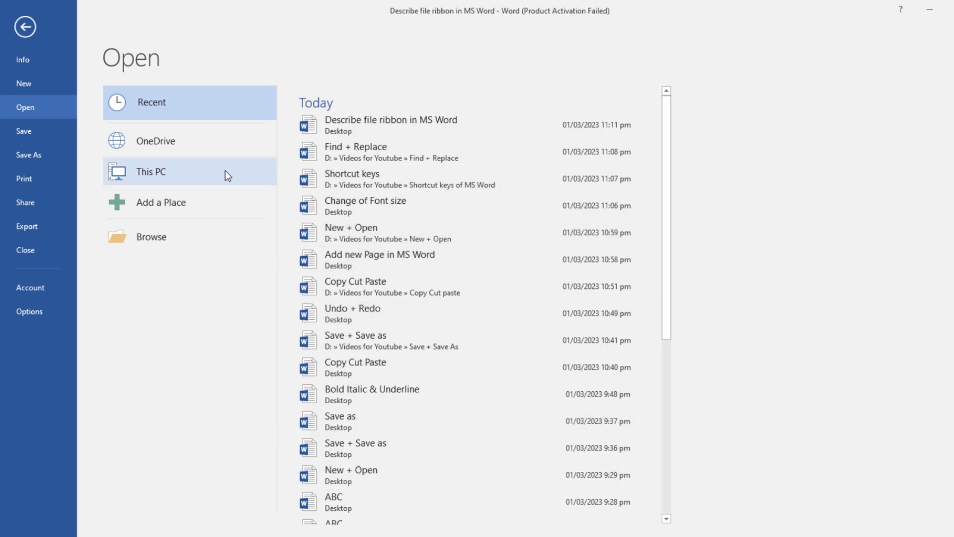
pyautogui.click(155, 146)
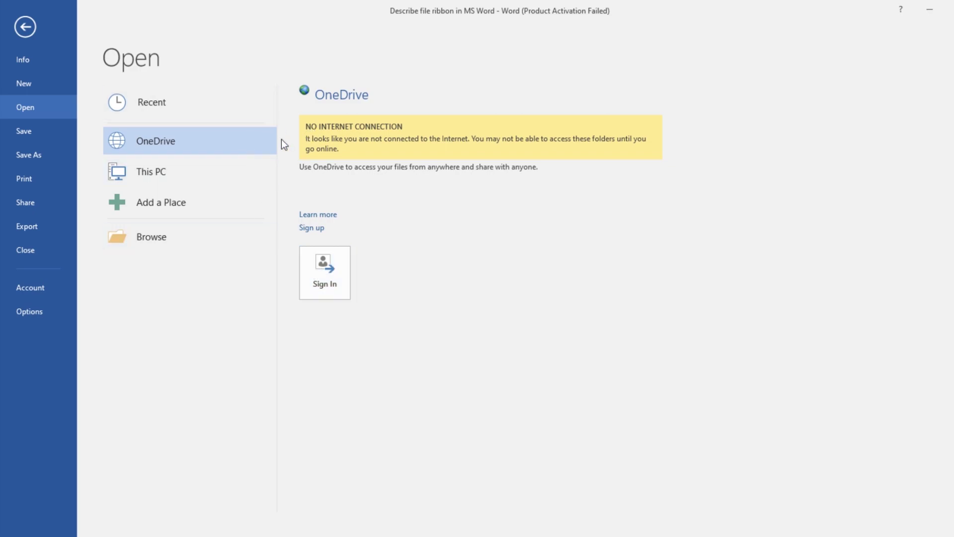
pyautogui.click(145, 174)
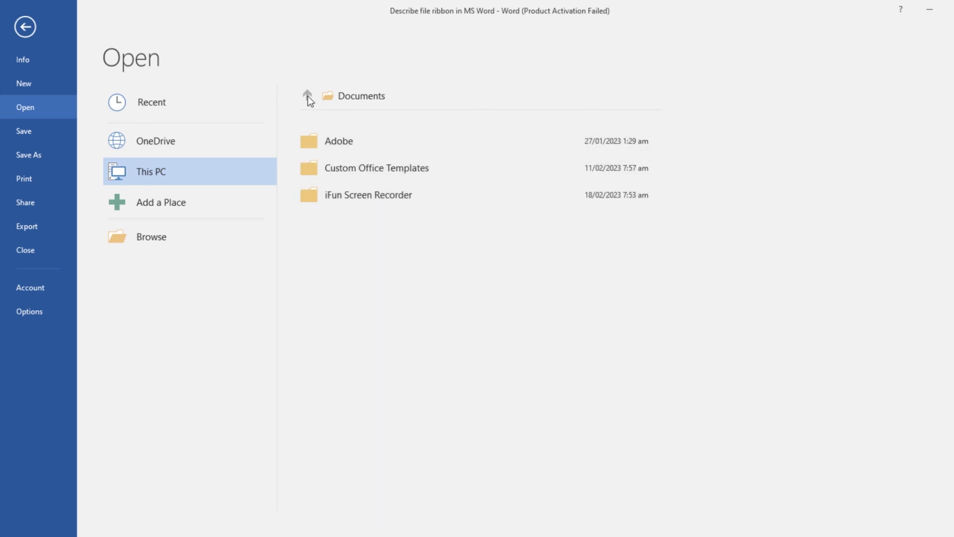
pyautogui.click(353, 98)
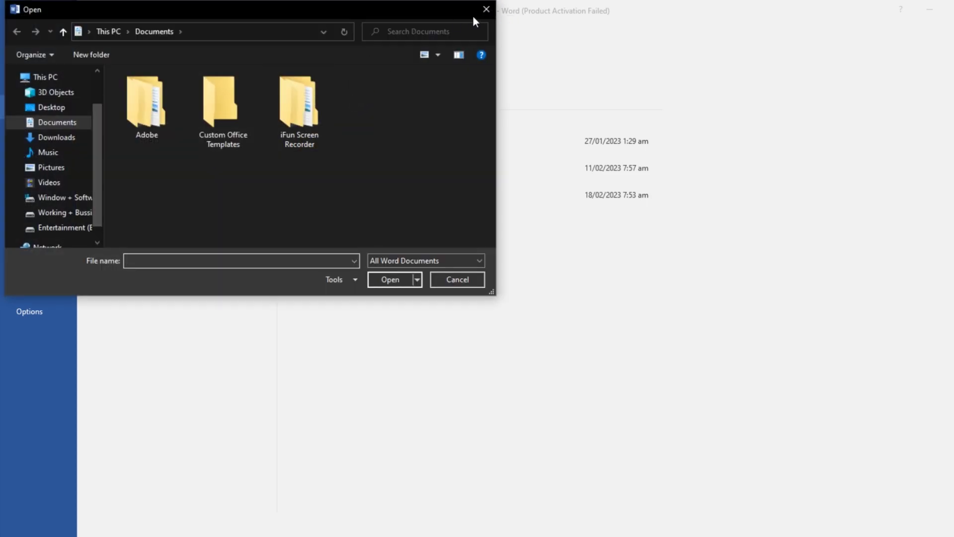
pyautogui.click(485, 10)
# Step: Browse to the Desktop for opening files, create a Microsoft Word document named New there, and open it
pyautogui.doubleClick(153, 177)
pyautogui.click(61, 107)
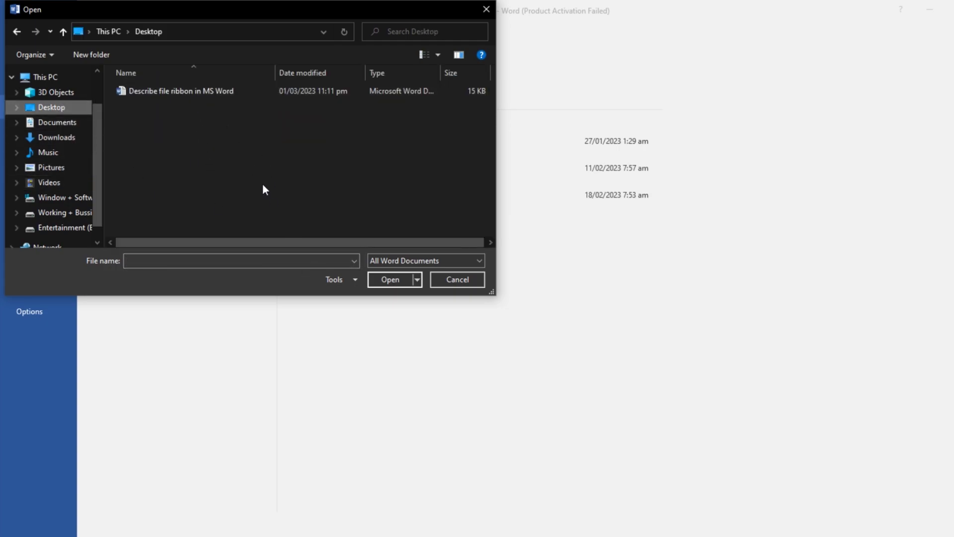
pyautogui.rightClick(324, 166)
pyautogui.moveTo(382, 295)
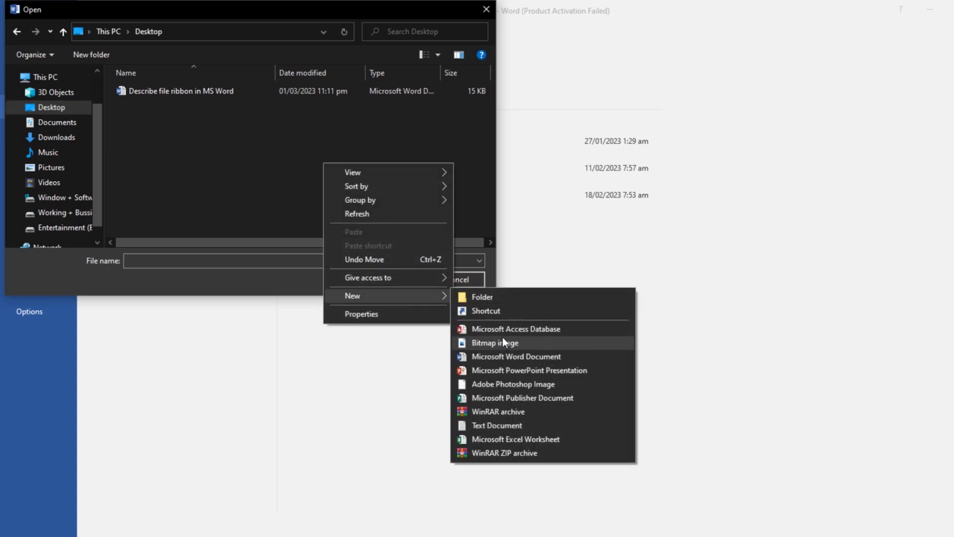
pyautogui.click(499, 354)
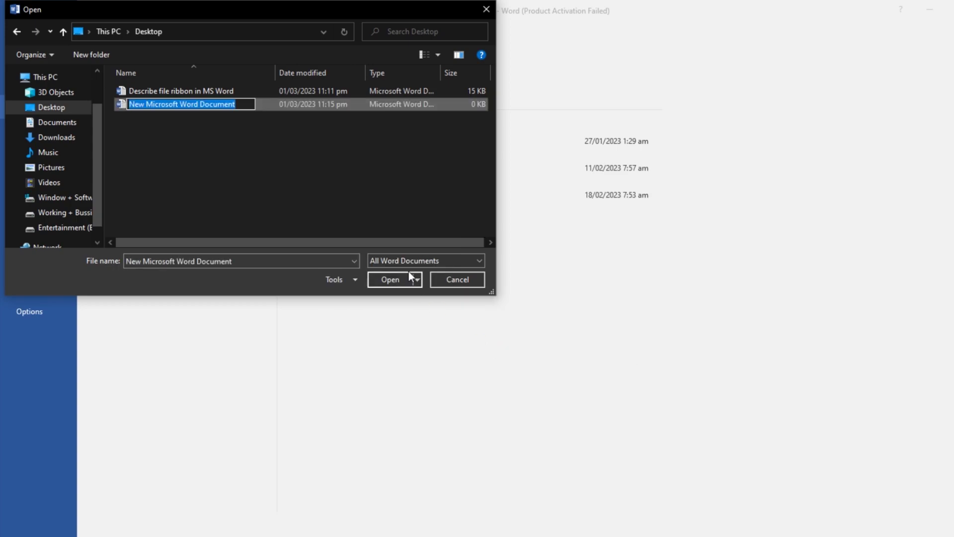
pyautogui.write('New')
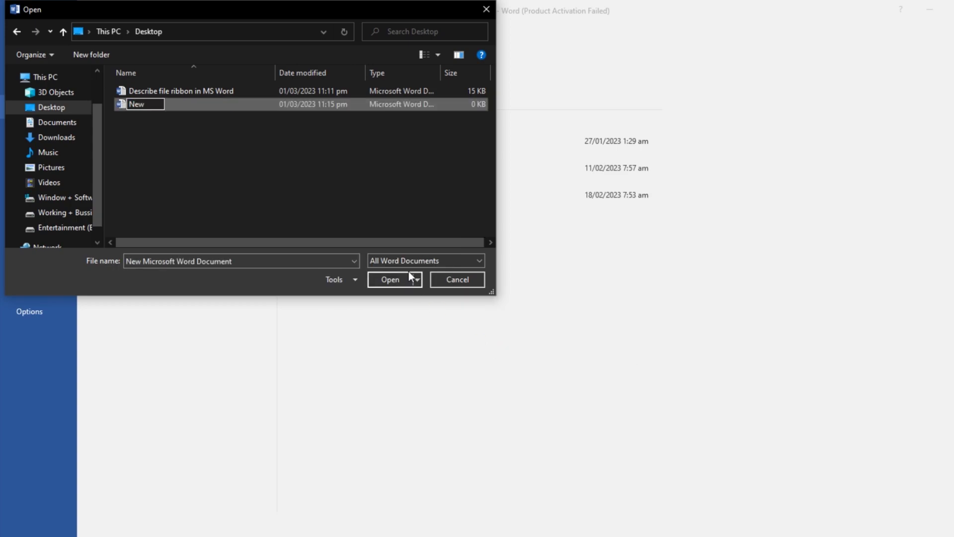
pyautogui.press('Return')
pyautogui.doubleClick(253, 107)
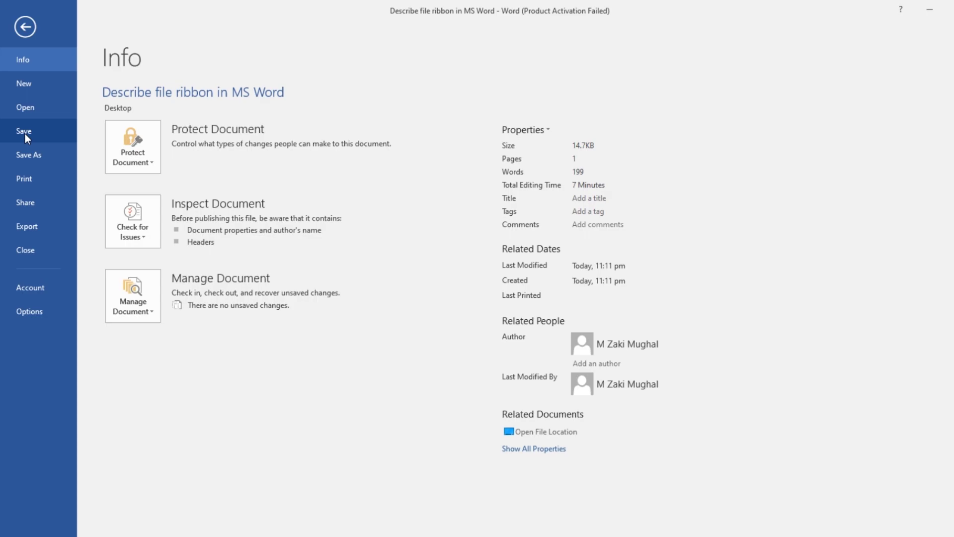
pyautogui.click(26, 25)
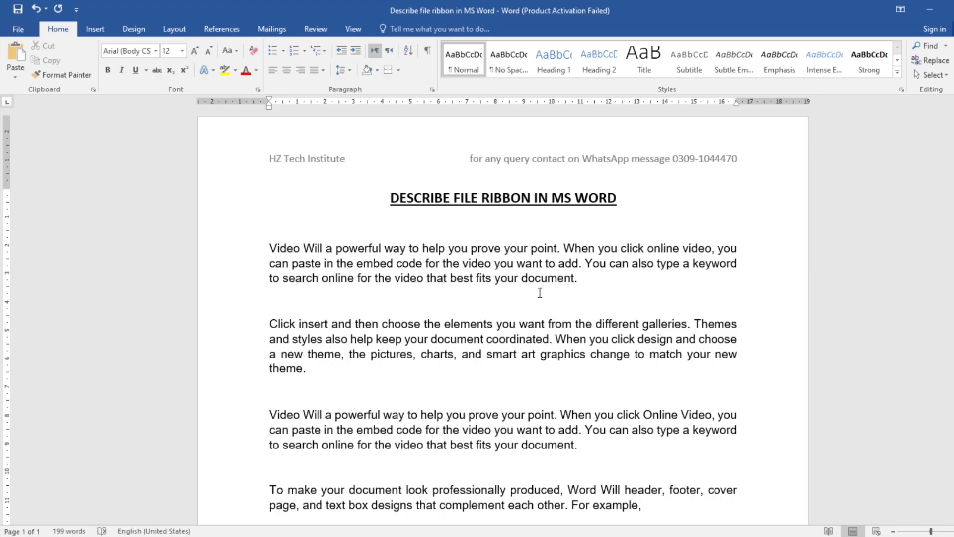
pyautogui.moveTo(577, 278)
pyautogui.mouseDown()
pyautogui.moveTo(496, 263)
pyautogui.moveTo(607, 259)
pyautogui.moveTo(590, 266)
pyautogui.mouseUp()
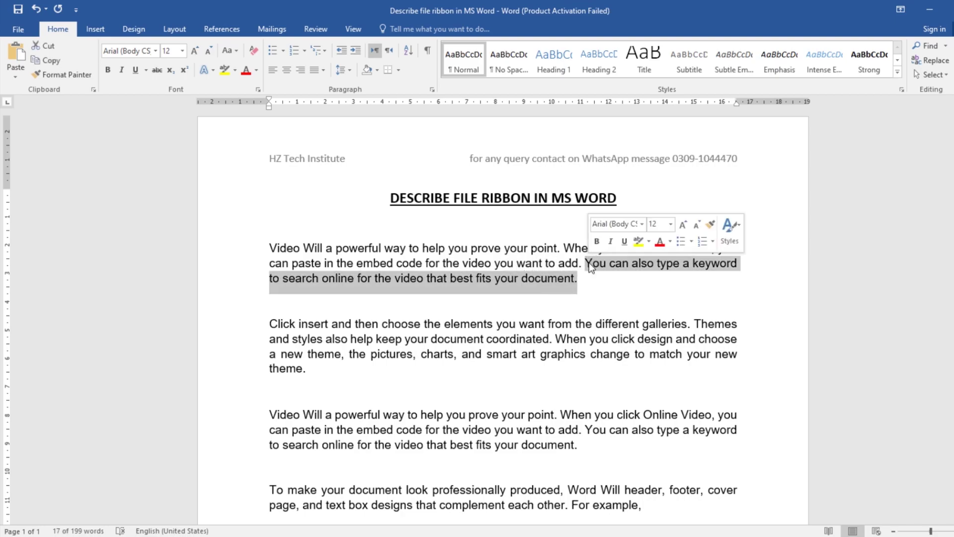
pyautogui.click(578, 276)
pyautogui.moveTo(578, 277); pyautogui.dragTo(588, 267)
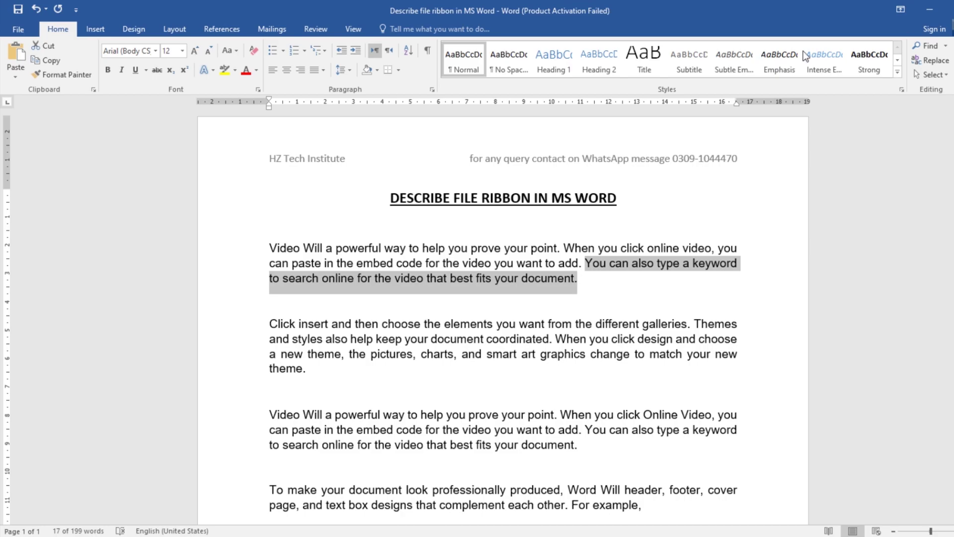
pyautogui.moveTo(580, 280); pyautogui.dragTo(587, 266)
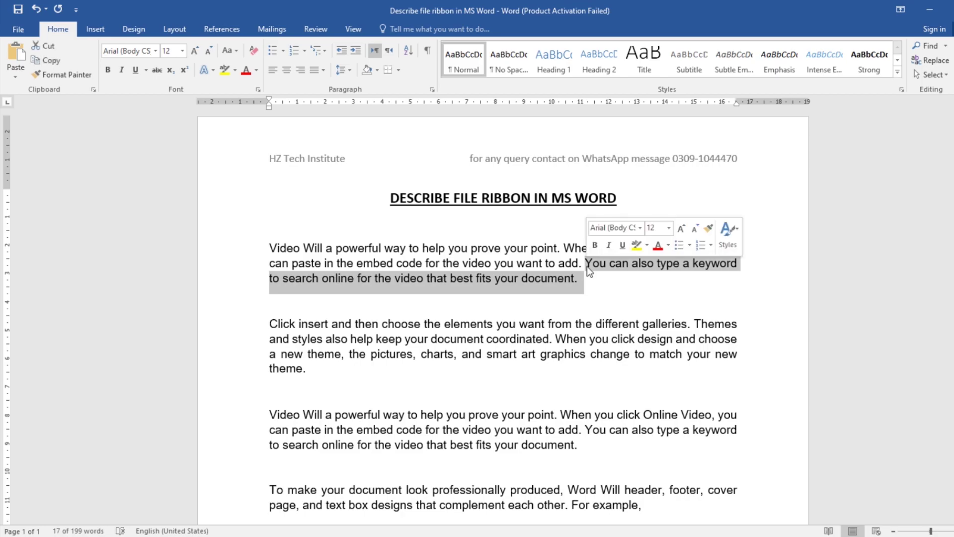
pyautogui.click(586, 283)
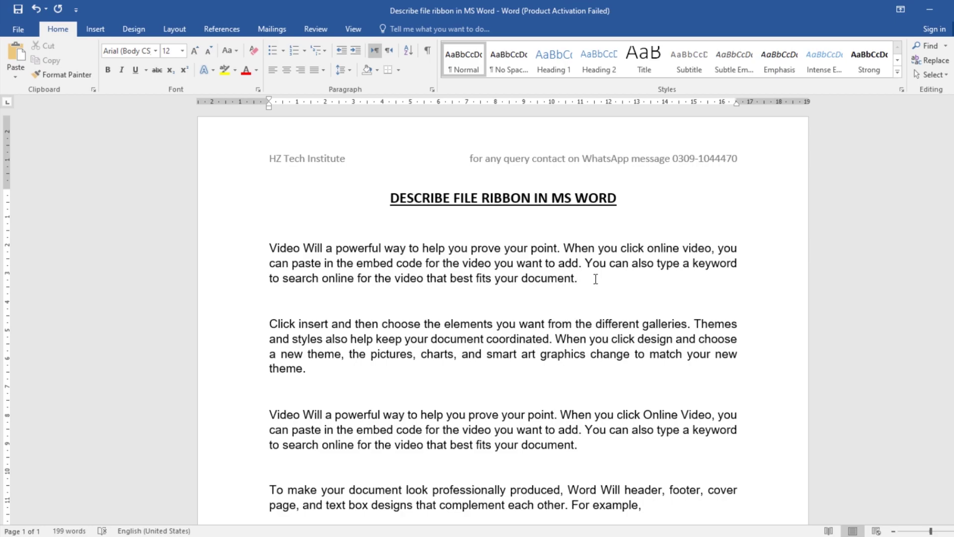
pyautogui.moveTo(576, 277); pyautogui.dragTo(587, 265)
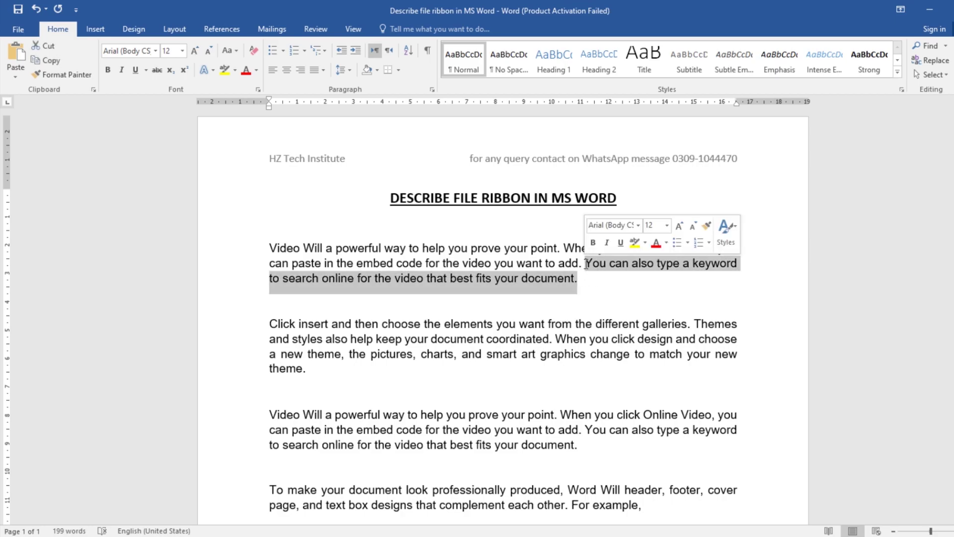
pyautogui.click(574, 264)
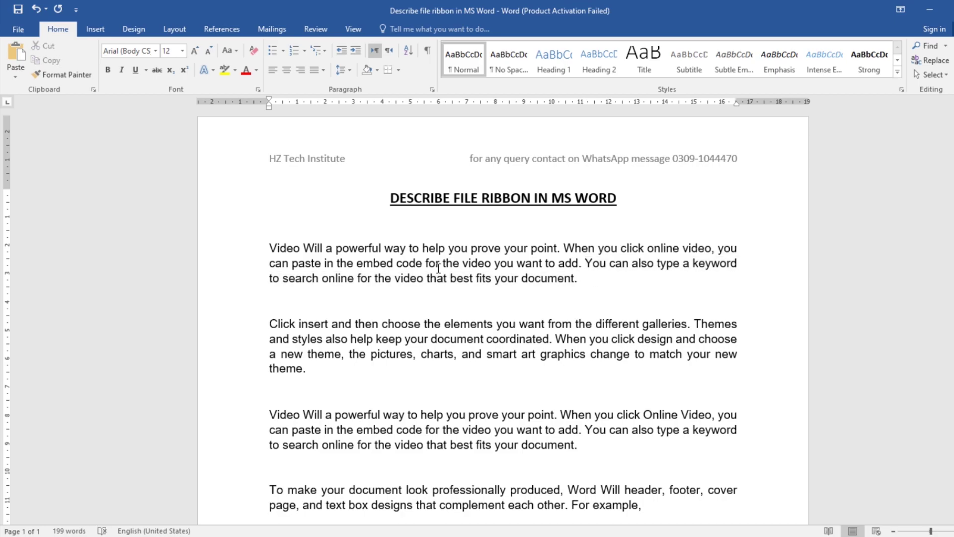
# Step: Save the Describe file ribbon in MS Word document under its existing name and location
pyautogui.click(350, 305)
pyautogui.click(20, 29)
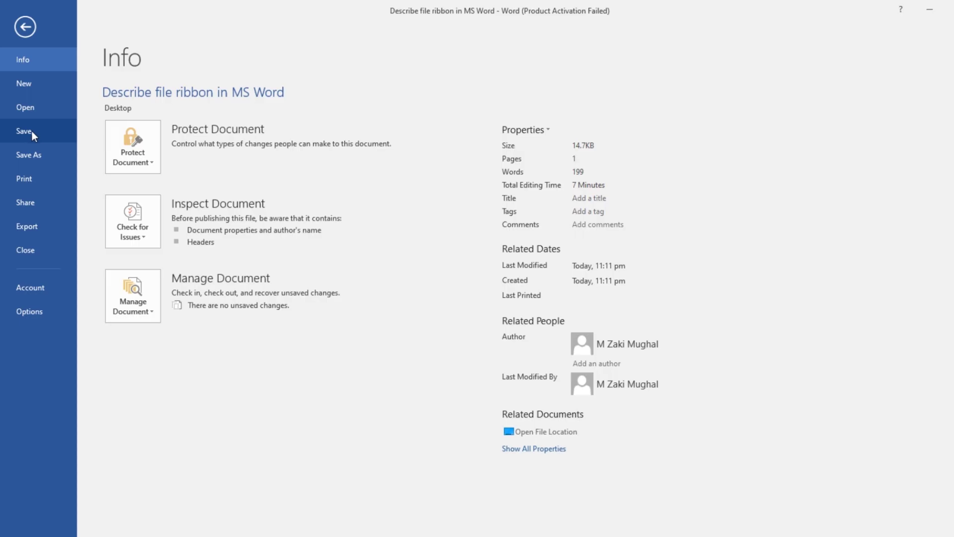
pyautogui.click(32, 130)
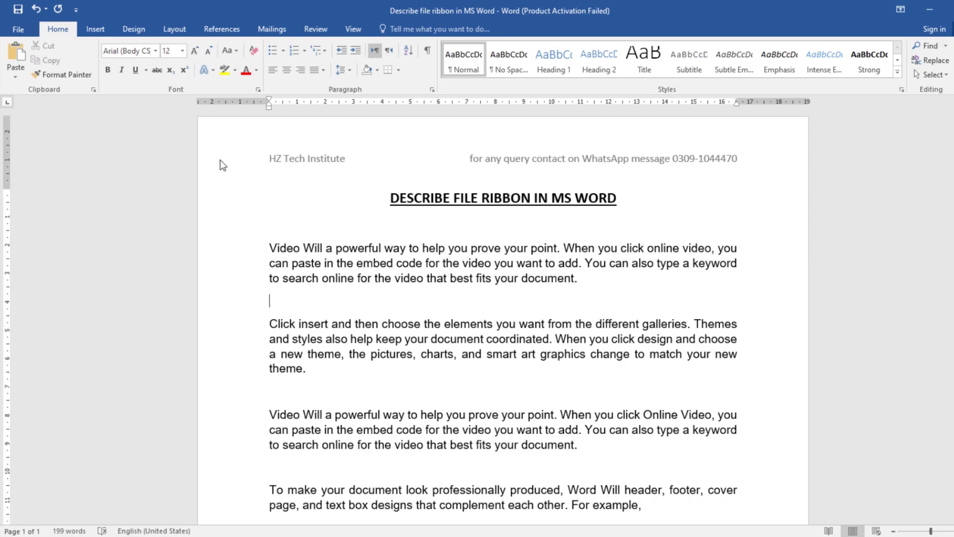
# Step: Start saving a copy of the document under a new name, with This PC's Desktop as the destination folder
pyautogui.click(21, 31)
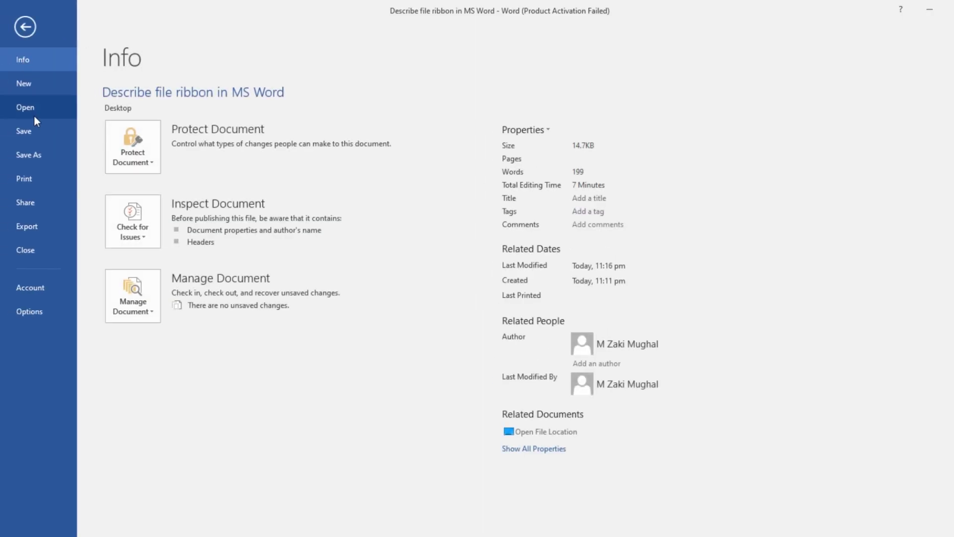
pyautogui.click(34, 156)
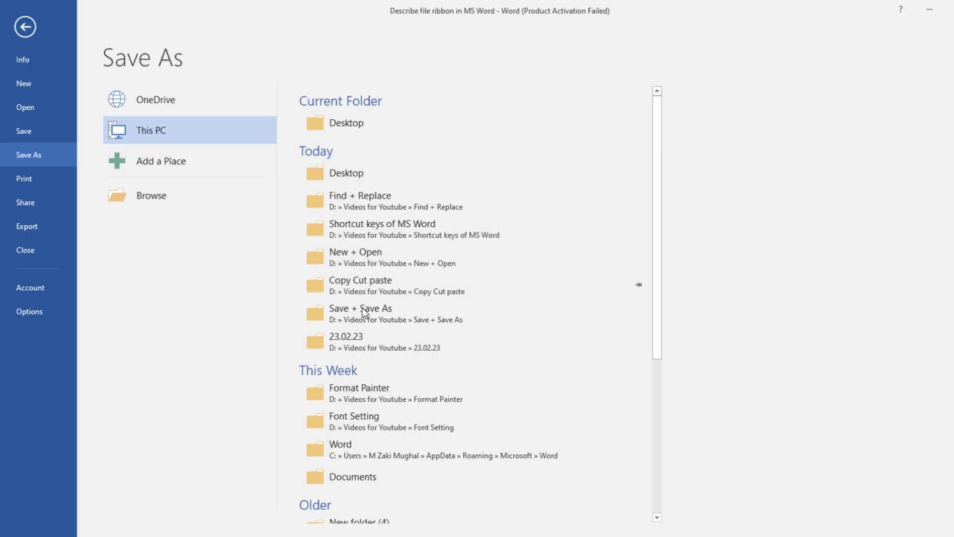
pyautogui.doubleClick(160, 133)
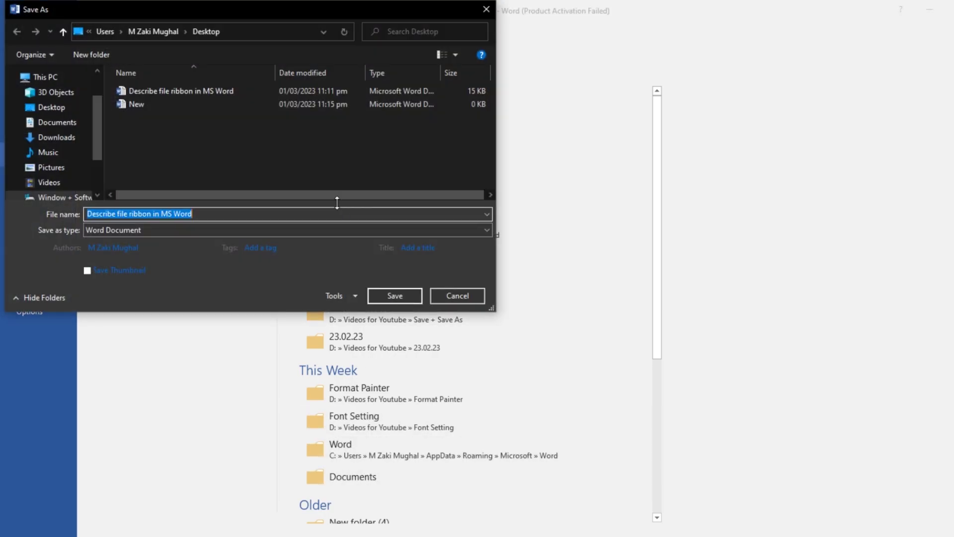
pyautogui.click(61, 109)
# Step: Shorten the copy's file name to file ribbon and save it as a Word document
pyautogui.click(222, 216)
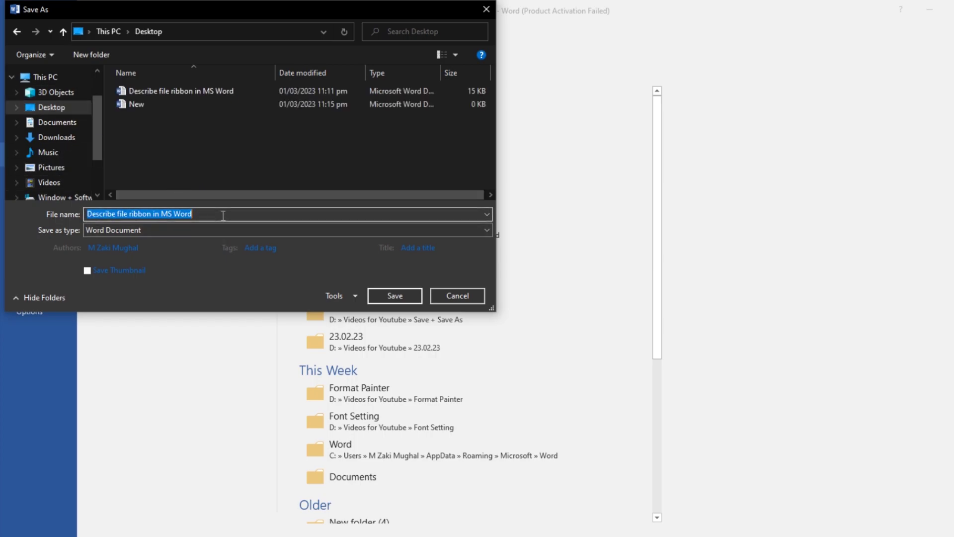
pyautogui.press('Home')
pyautogui.press('Delete')
pyautogui.press('Delete')
pyautogui.press('Delete')
pyautogui.press('Delete')
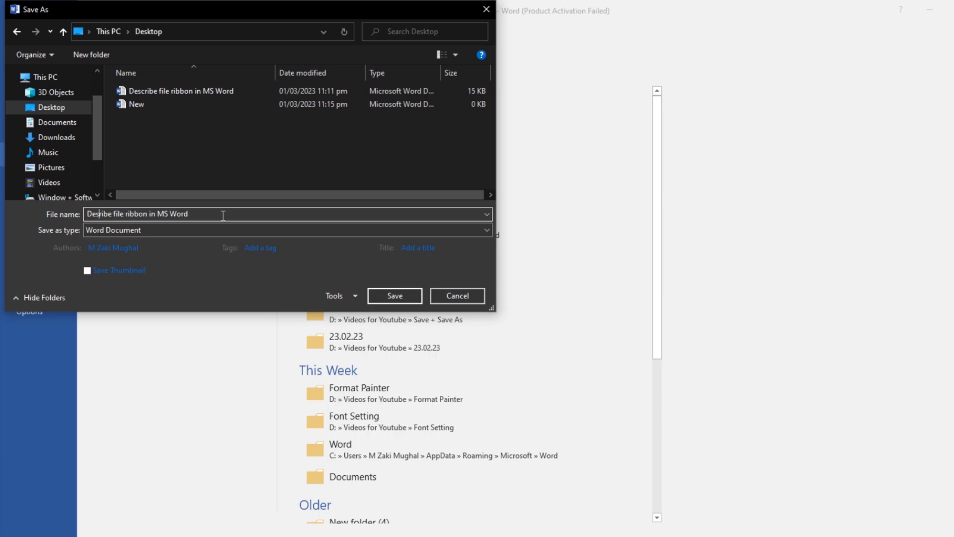
pyautogui.press('Delete')
pyautogui.press('Delete')
pyautogui.press('Delete')
pyautogui.press('Delete')
pyautogui.press('Delete')
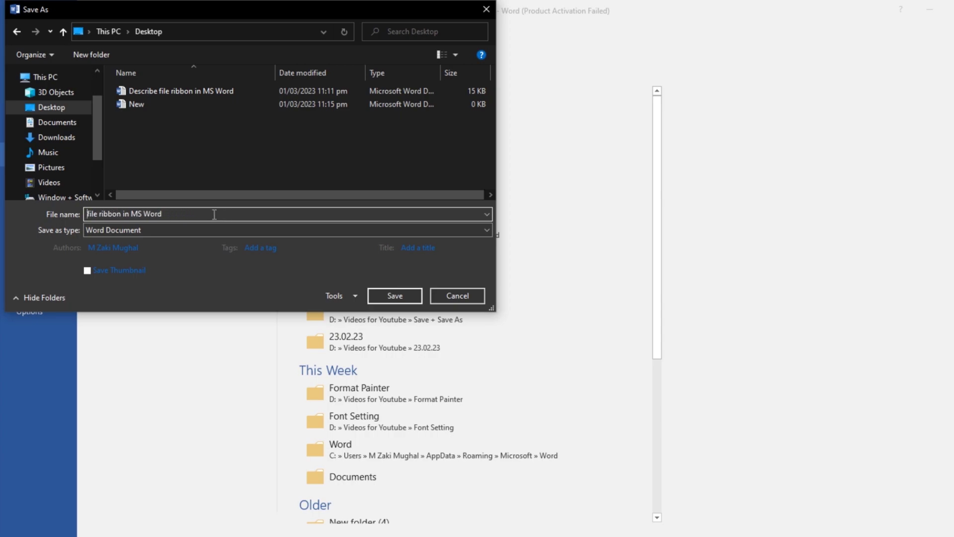
pyautogui.moveTo(208, 212); pyautogui.dragTo(131, 216)
pyautogui.press('BackSpace')
pyautogui.press('BackSpace')
pyautogui.press('BackSpace')
pyautogui.click(396, 296)
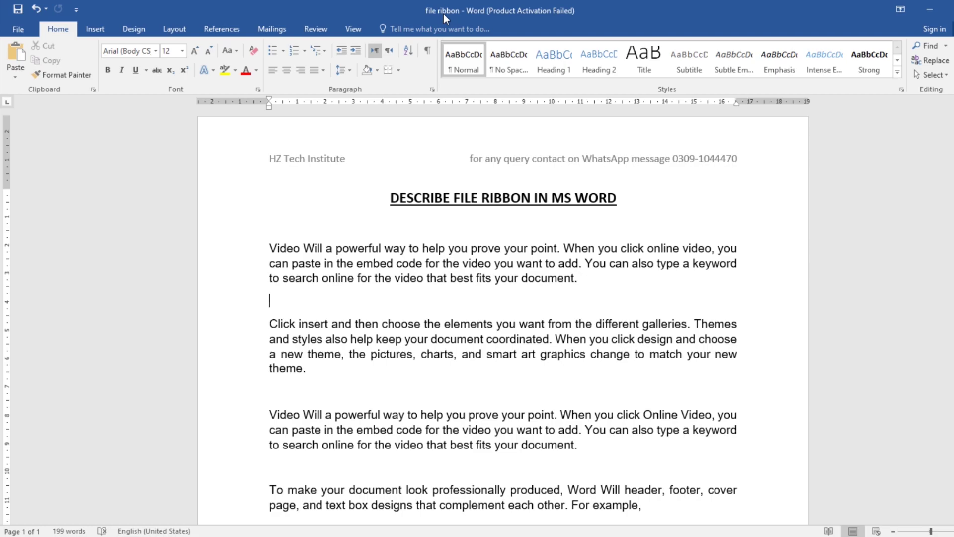
# Step: Minimize Word, check the saved documents on the desktop, and open Describe file ribbon in MS Word from there
pyautogui.click(930, 9)
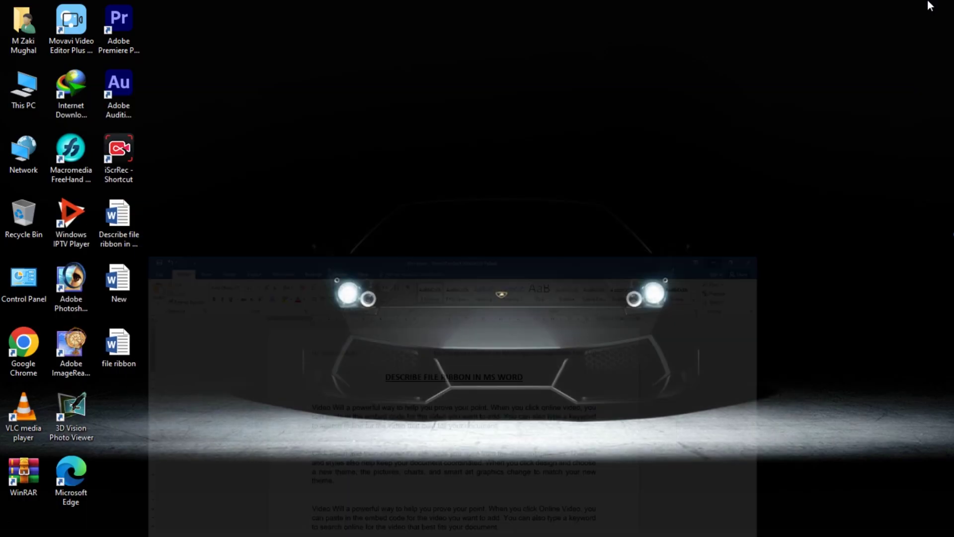
pyautogui.click(123, 295)
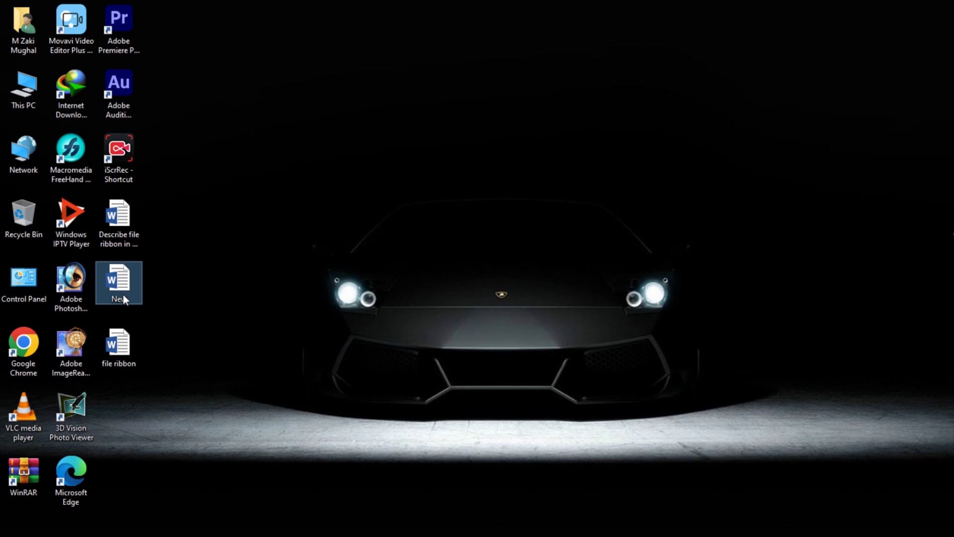
pyautogui.click(121, 353)
pyautogui.press('Return')
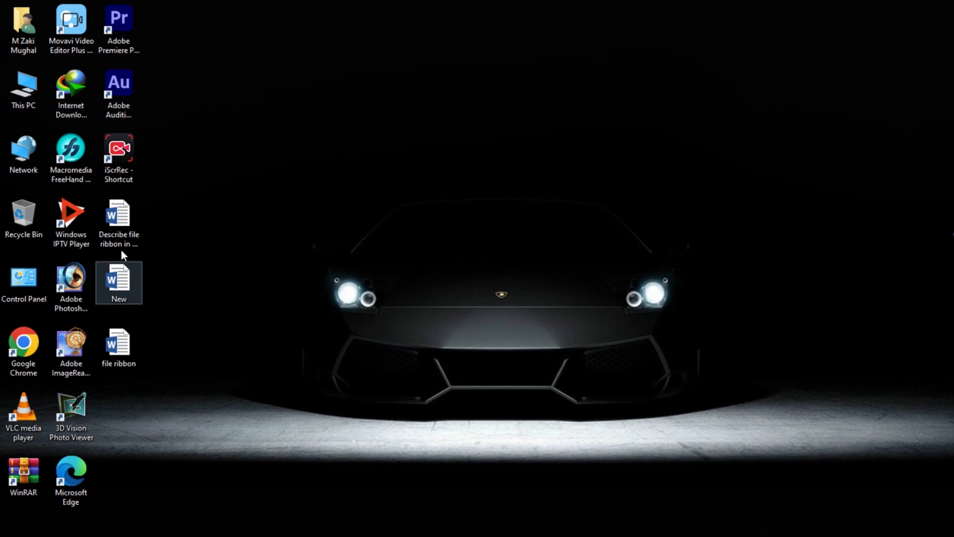
pyautogui.click(120, 241)
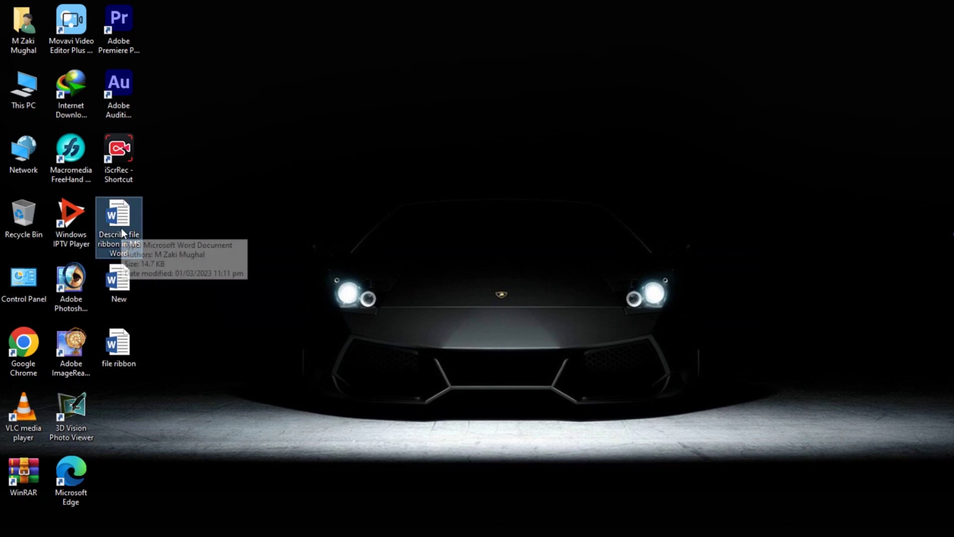
pyautogui.doubleClick(121, 231)
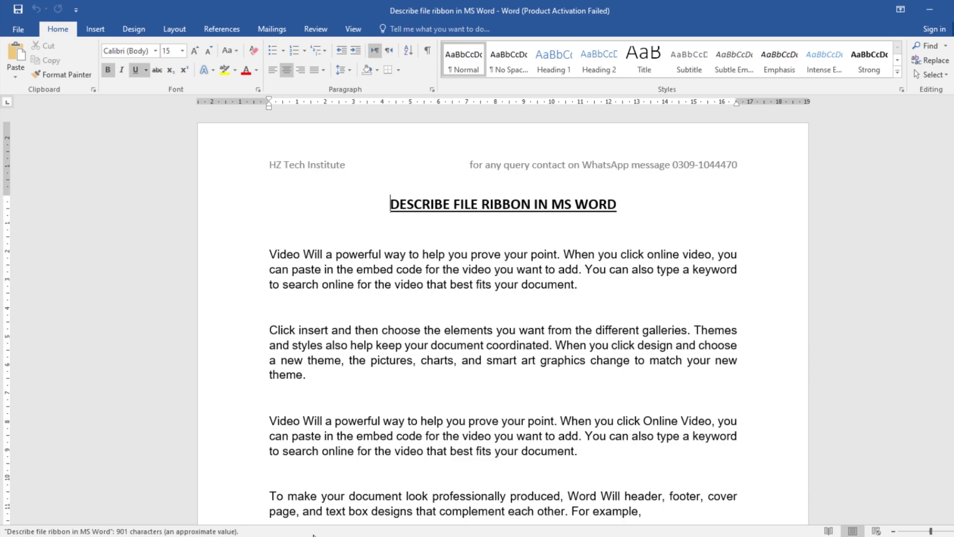
# Step: Compare the file ribbon copy with the original document, then close the copy and keep the original open
pyautogui.moveTo(319, 535)
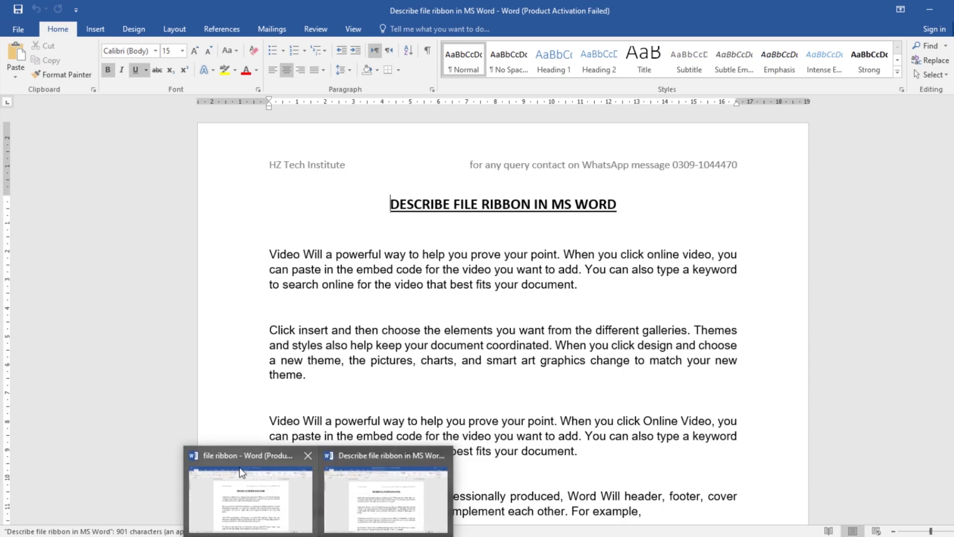
pyautogui.click(240, 470)
pyautogui.moveTo(314, 533)
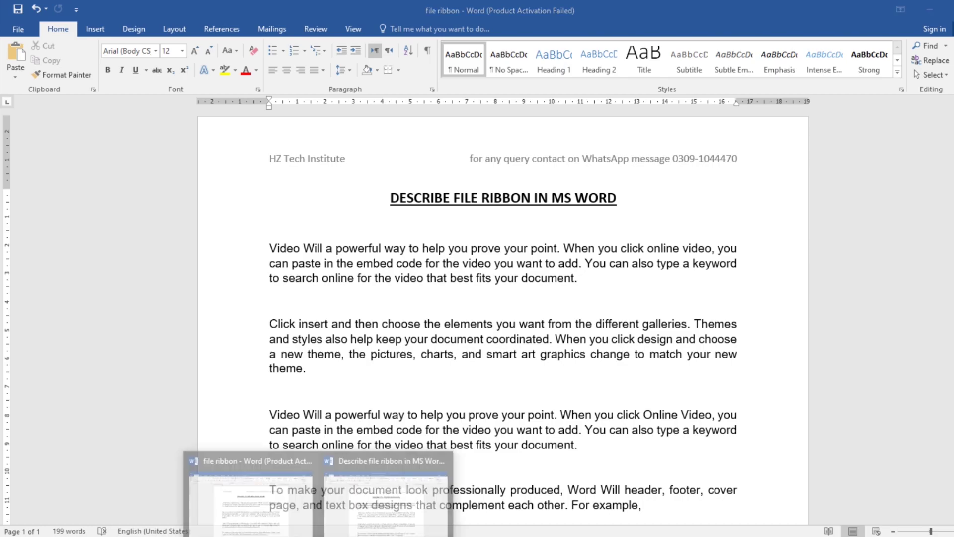
pyautogui.click(379, 477)
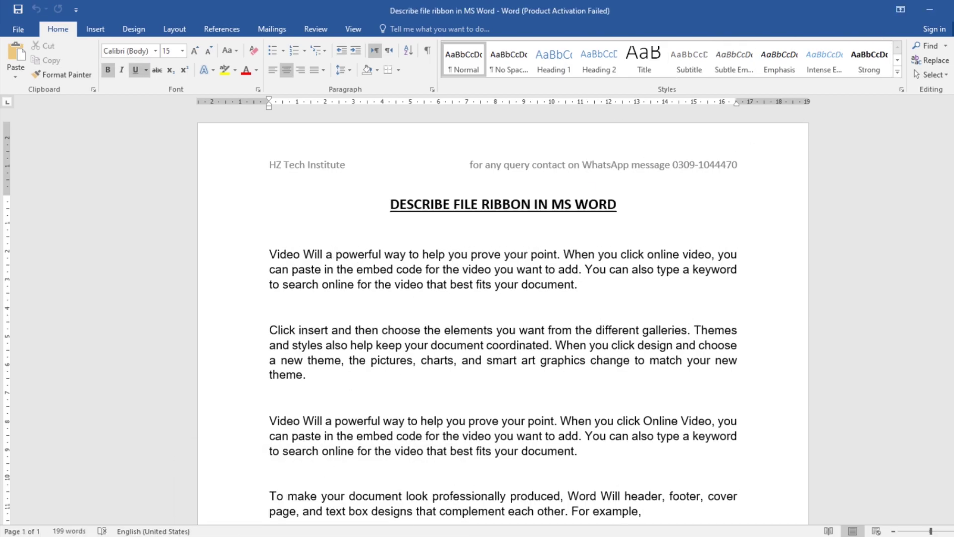
pyautogui.moveTo(314, 533)
pyautogui.click(307, 455)
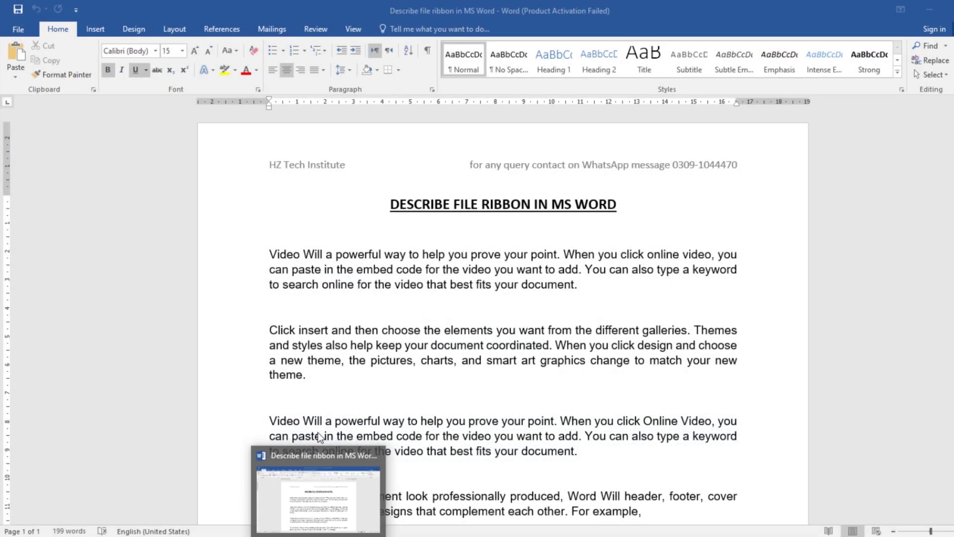
# Step: Examine the document's print settings and preview, and the options for sharing it with people
pyautogui.click(18, 30)
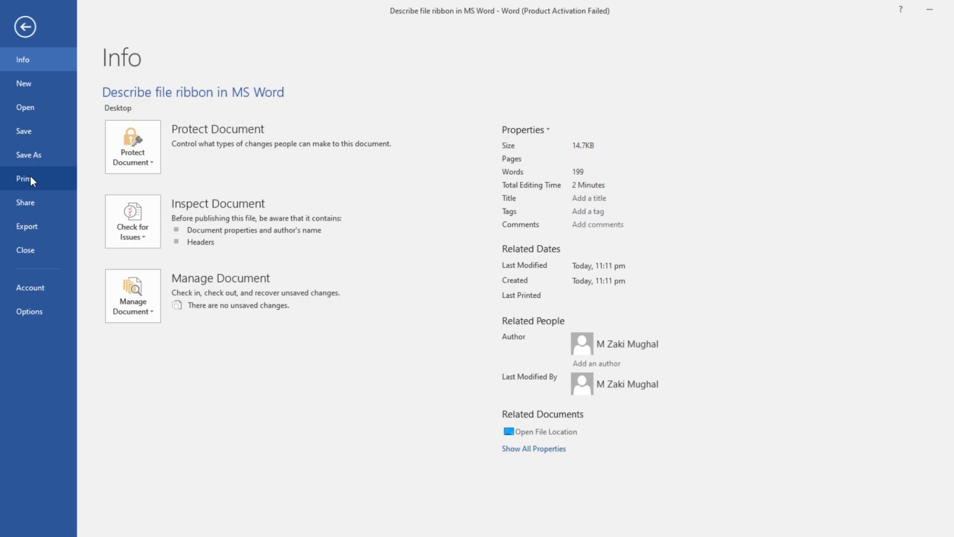
pyautogui.click(31, 180)
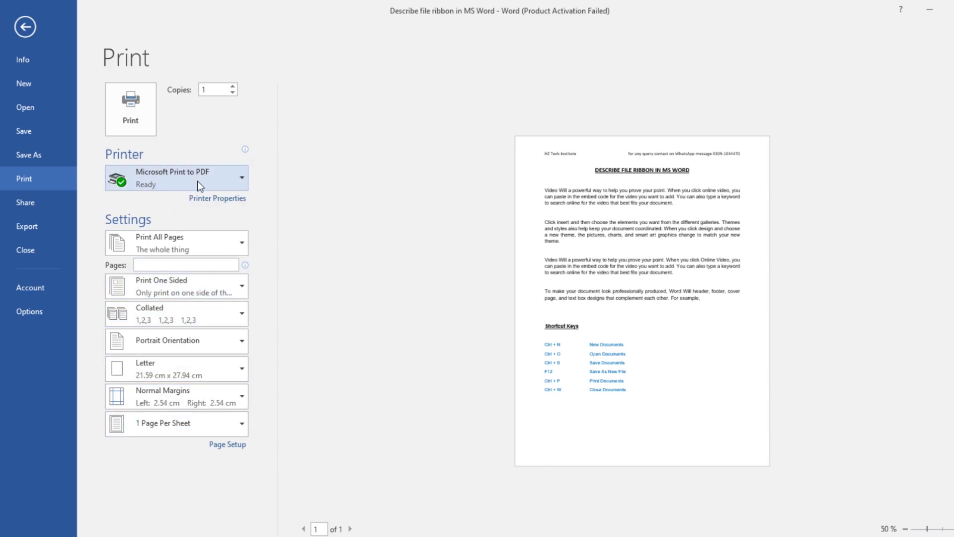
pyautogui.moveTo(200, 185)
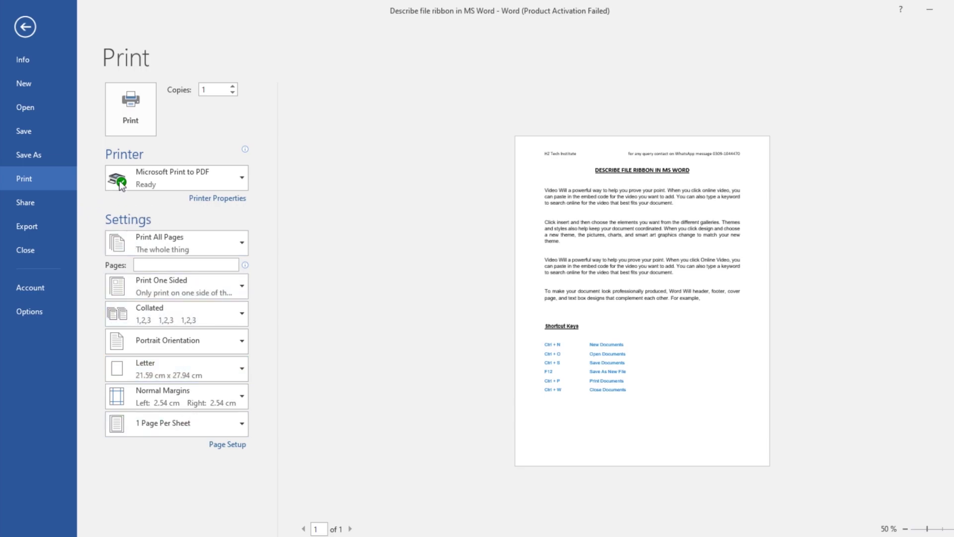
pyautogui.click(36, 208)
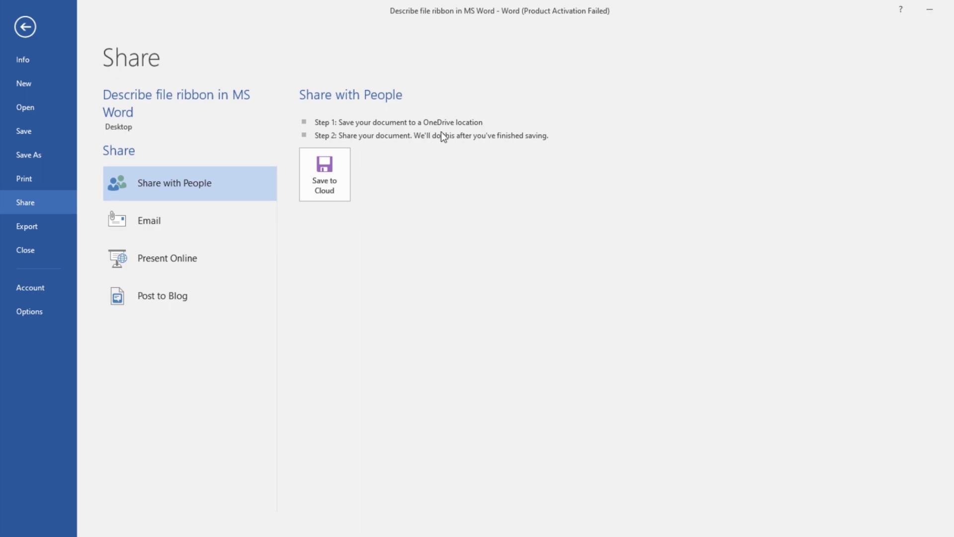
# Step: Export the document to the Desktop as a PDF named Describe file ribbon in MS Word and look through the published file
pyautogui.click(28, 231)
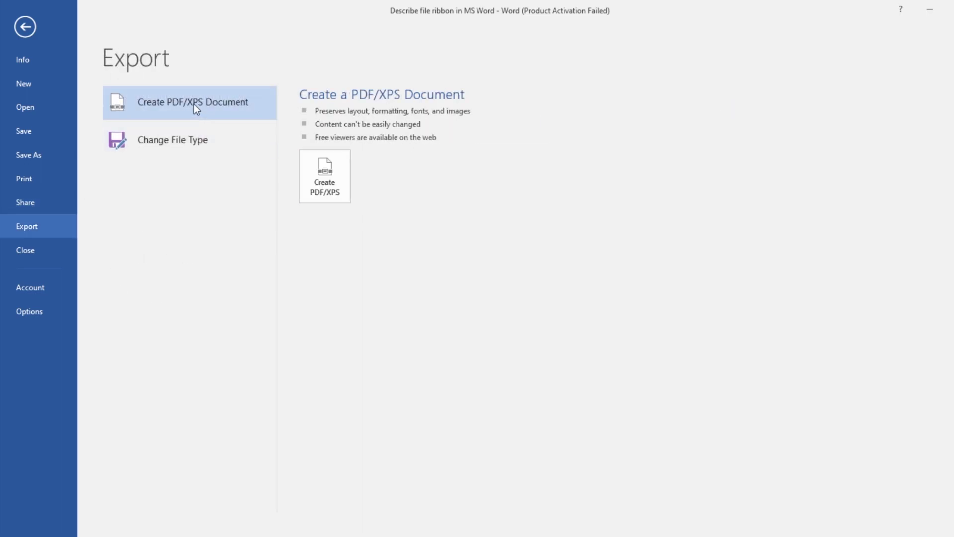
pyautogui.click(332, 176)
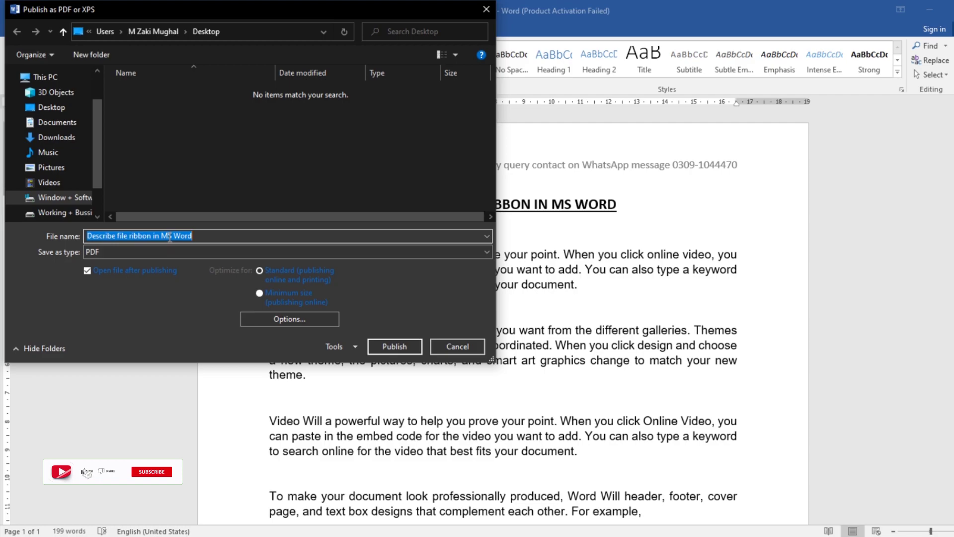
pyautogui.click(404, 347)
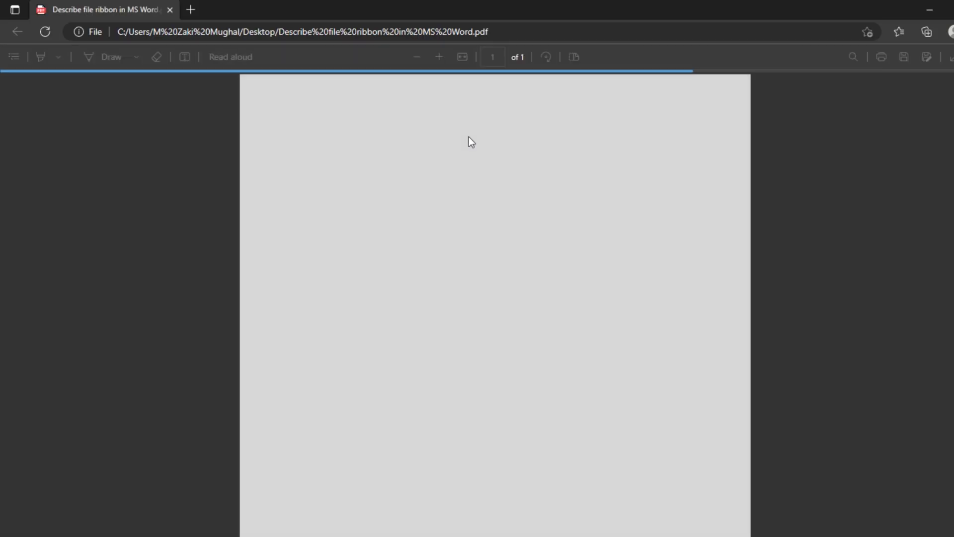
pyautogui.scroll(-2, 727, 223)
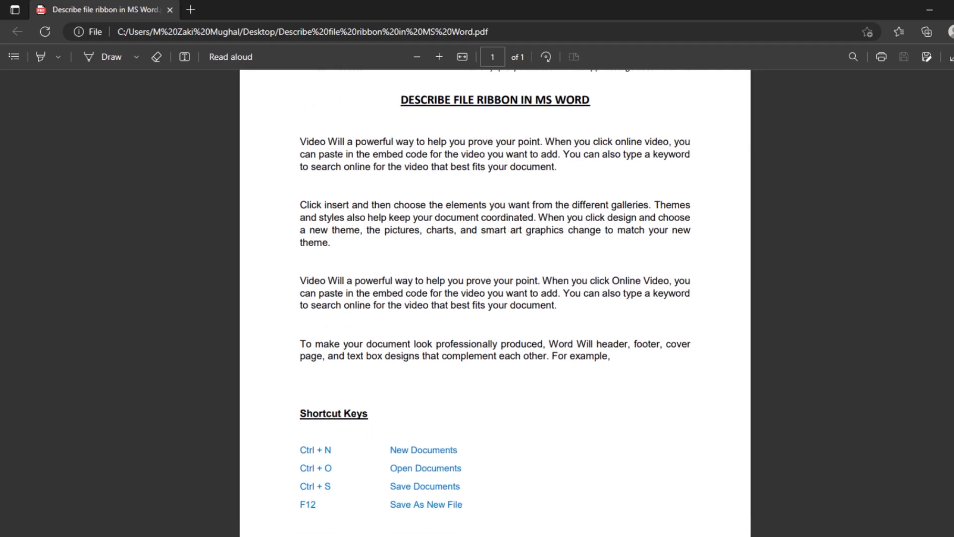
pyautogui.scroll(2, 727, 222)
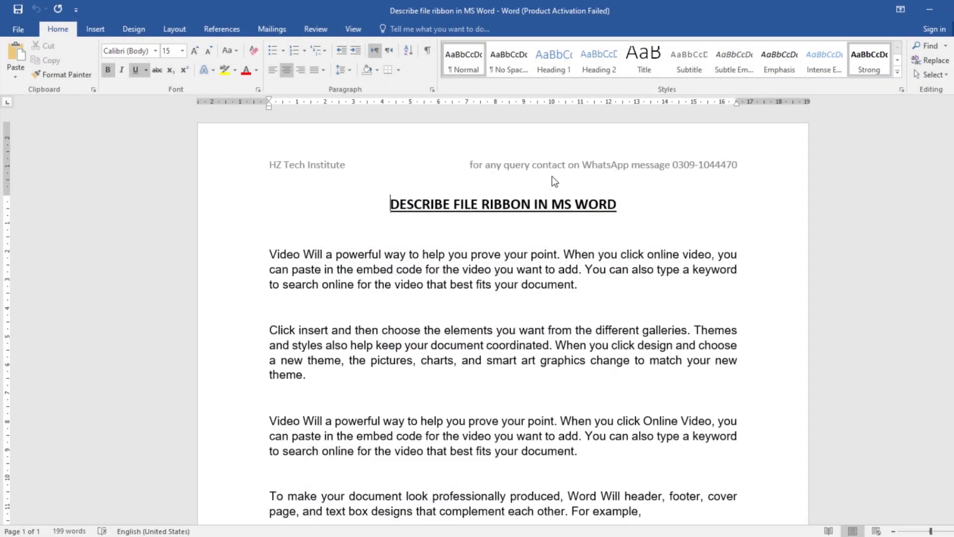
pyautogui.click(32, 29)
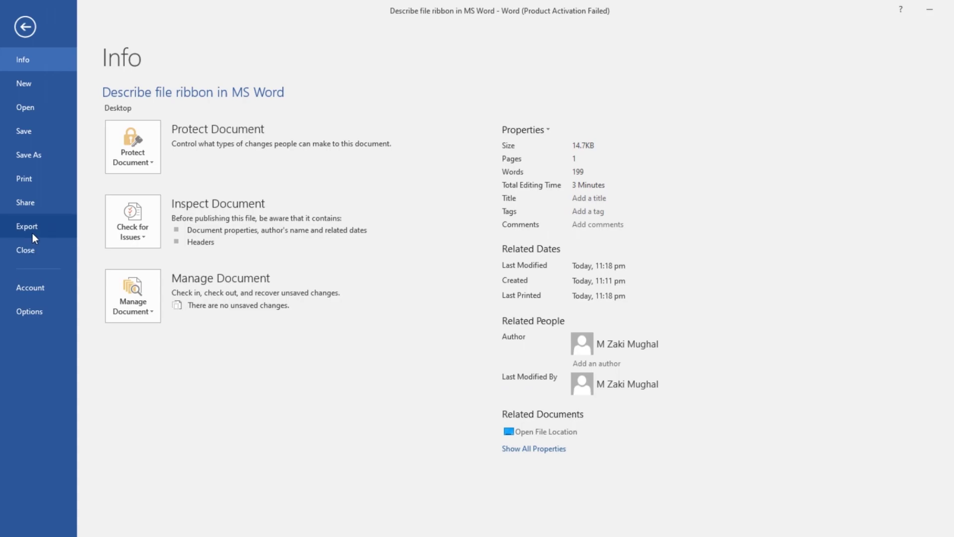
pyautogui.click(26, 28)
pyautogui.click(363, 296)
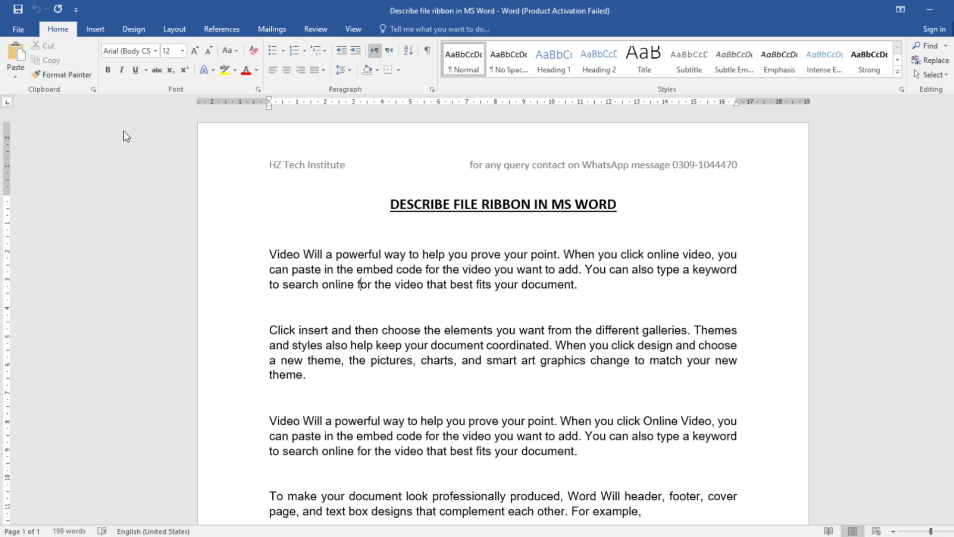
# Step: Start saving a copy of the document to the Desktop with PDF as the file type
pyautogui.click(9, 31)
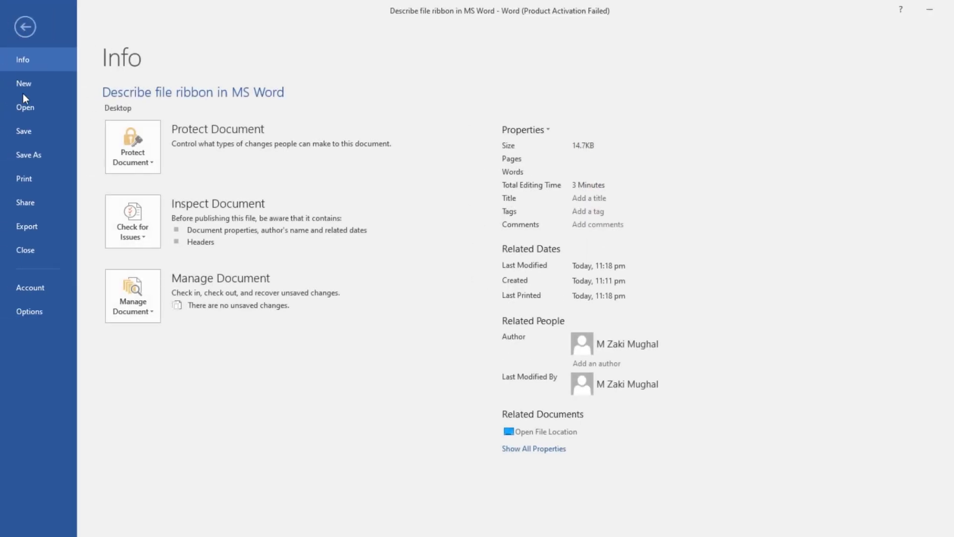
pyautogui.click(46, 159)
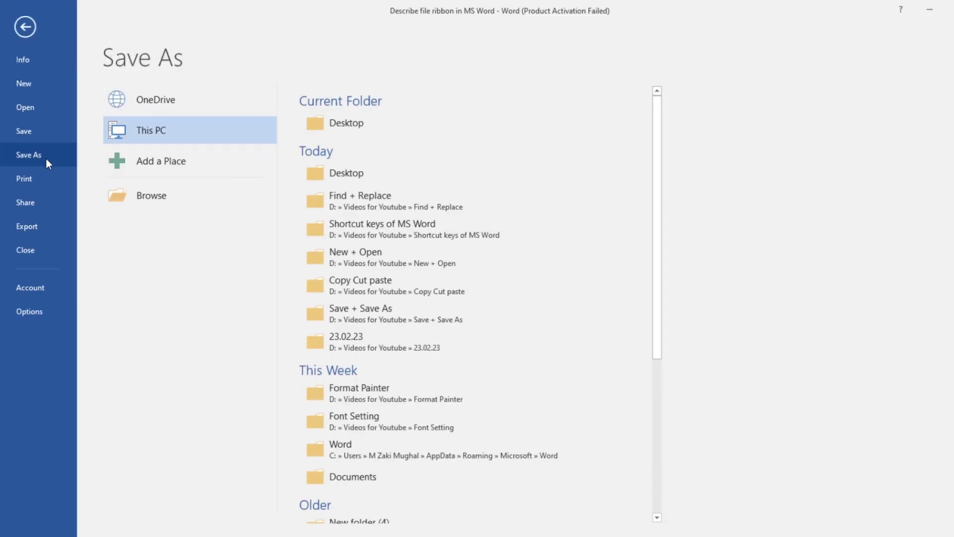
pyautogui.doubleClick(181, 139)
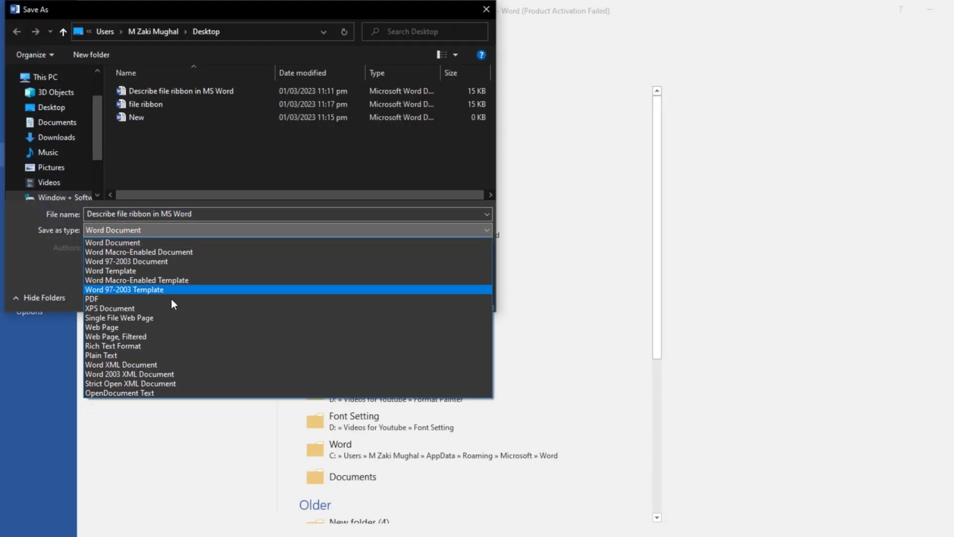
pyautogui.click(100, 299)
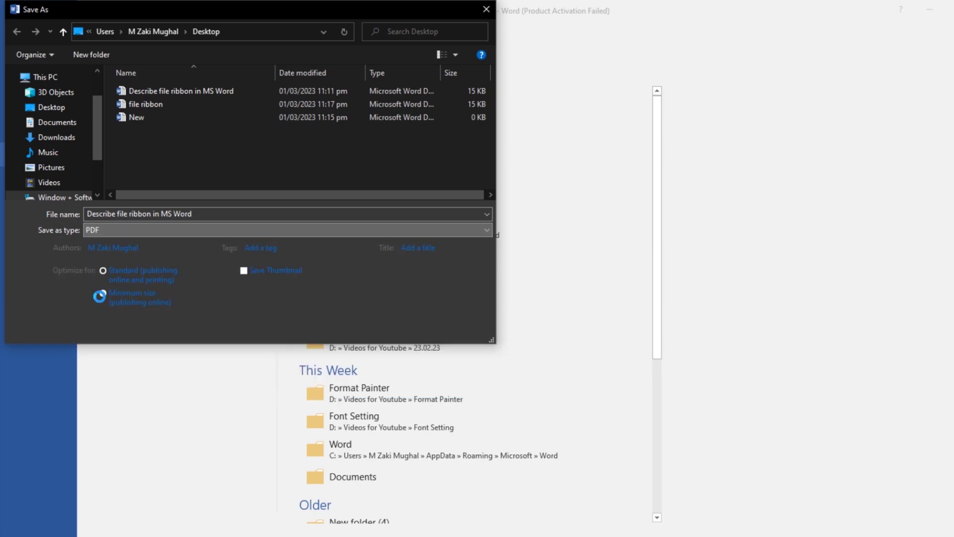
# Step: Shorten the PDF's file name to Describe file ribbon and save it
pyautogui.click(217, 212)
pyautogui.doubleClick(217, 212)
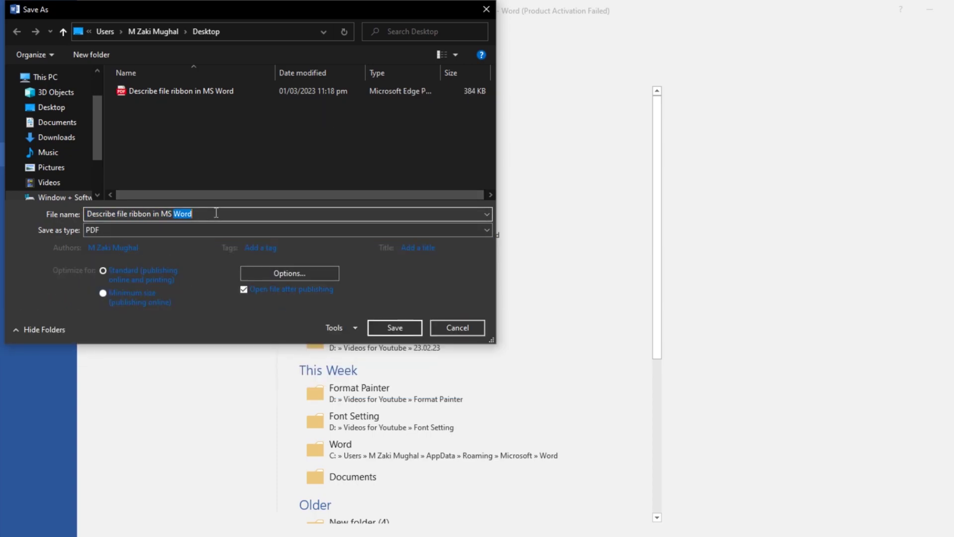
pyautogui.press('BackSpace')
pyautogui.press('BackSpace')
pyautogui.press('BackSpace')
pyautogui.press('BackSpace')
pyautogui.press('BackSpace')
pyautogui.press('BackSpace')
pyautogui.press('BackSpace')
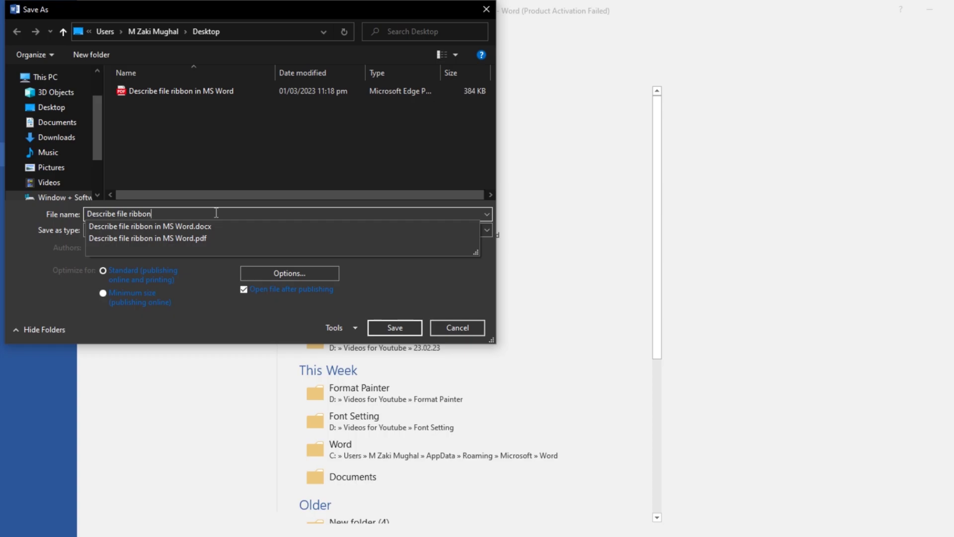
pyautogui.press('Return')
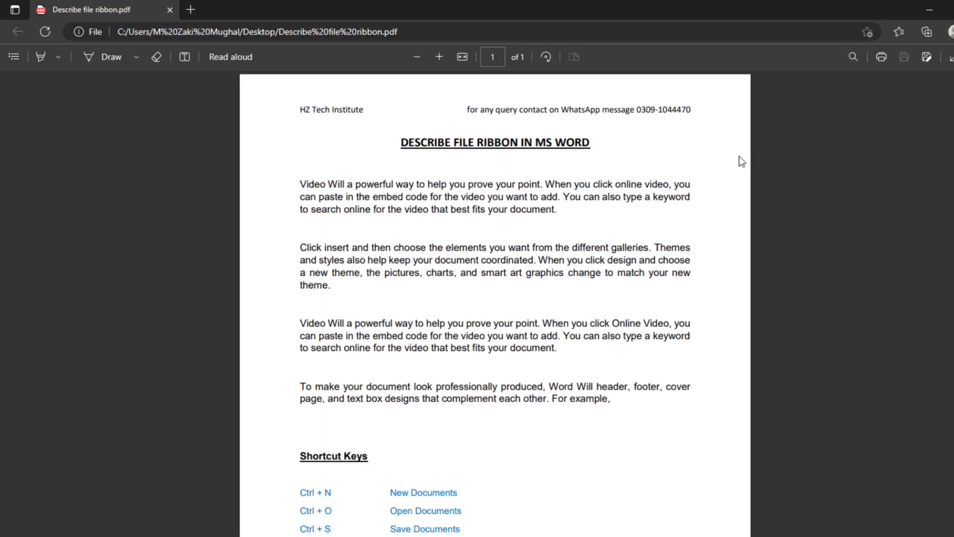
# Step: Close the PDF preview in the browser, then close the Describe file ribbon in MS Word document while leaving Word running
pyautogui.hotkey('alt', 'F4')
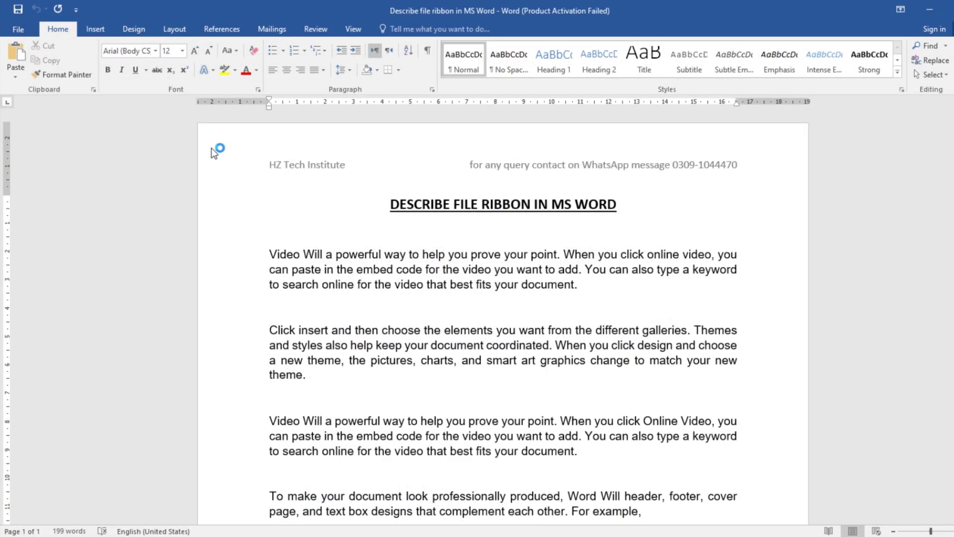
pyautogui.click(19, 29)
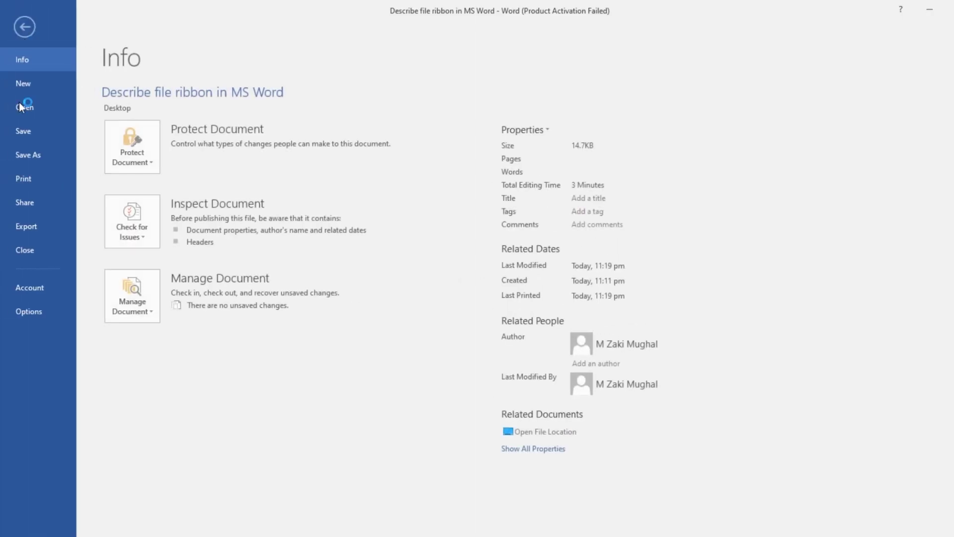
pyautogui.click(36, 253)
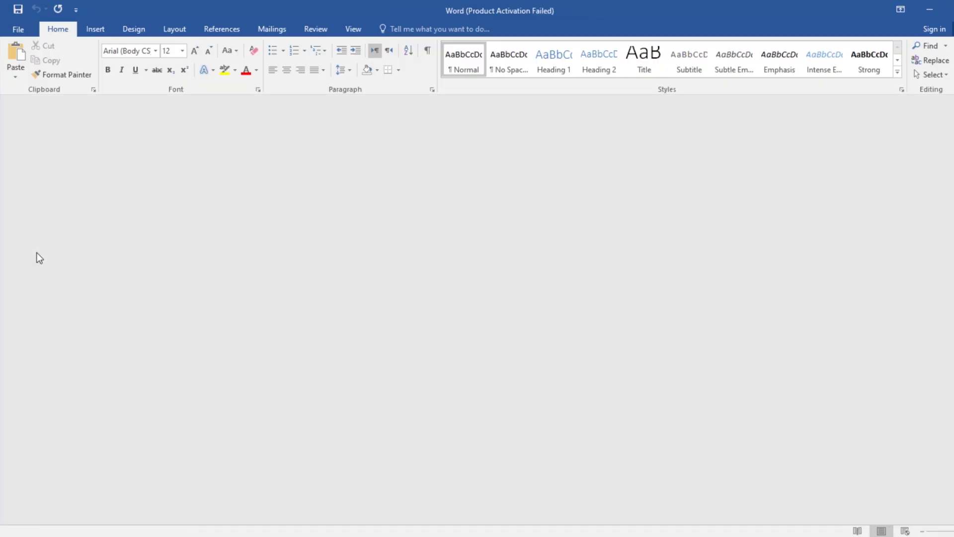